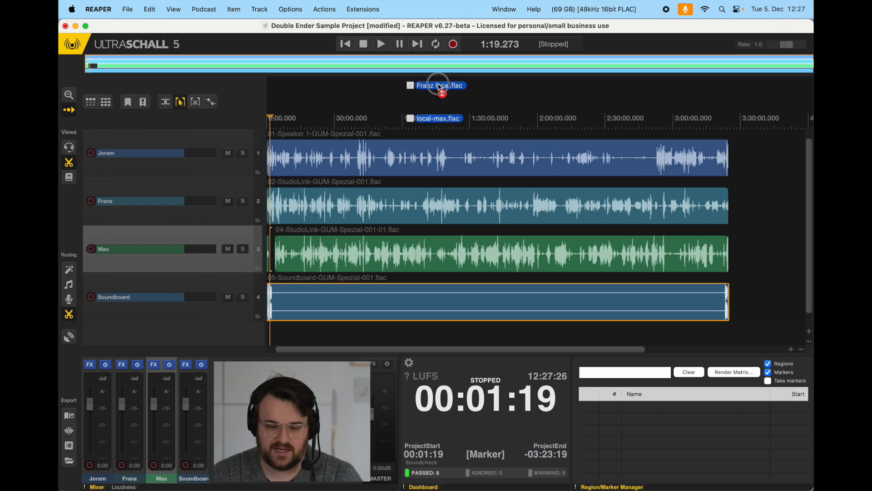
Import the two local FLAC recordings on separate tracks and move each directly beneath the matching guest's existing track.
left_click_drag(438, 84, 282, 327)
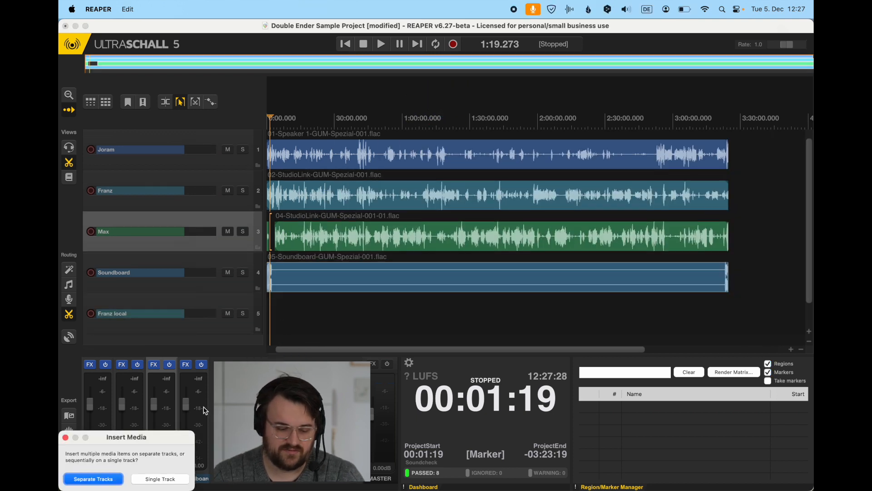
left_click(93, 479)
left_click_drag(248, 274, 139, 202)
left_click_drag(194, 311, 121, 267)
Rename the guest tracks, adding "local recording" to the names of tracks 2 and 4 and "remote recording" to tracks 3 and 5.
double_click(157, 178)
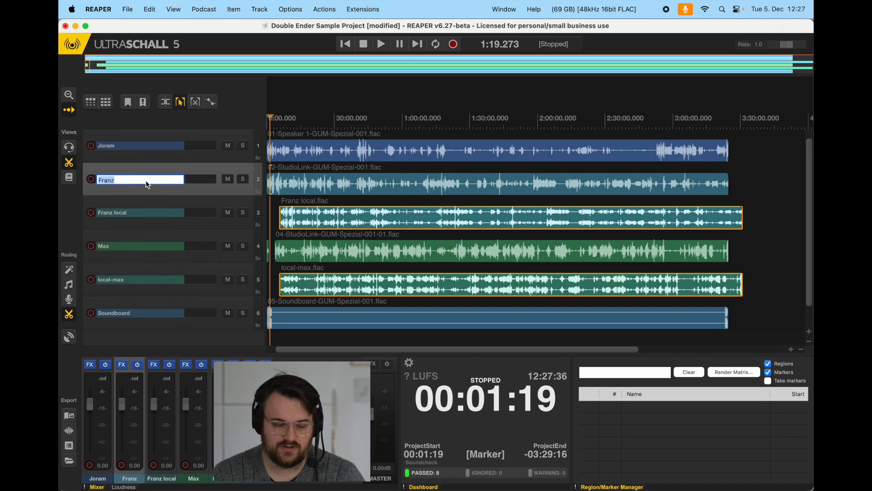
key("Right")
type("local recording")
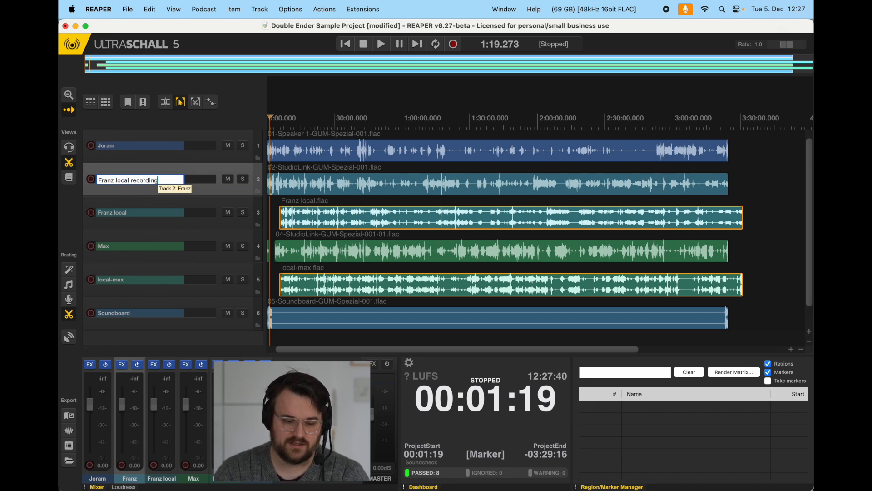
key("Return")
double_click(141, 212)
double_click(129, 217)
type("remote recording")
key("Return")
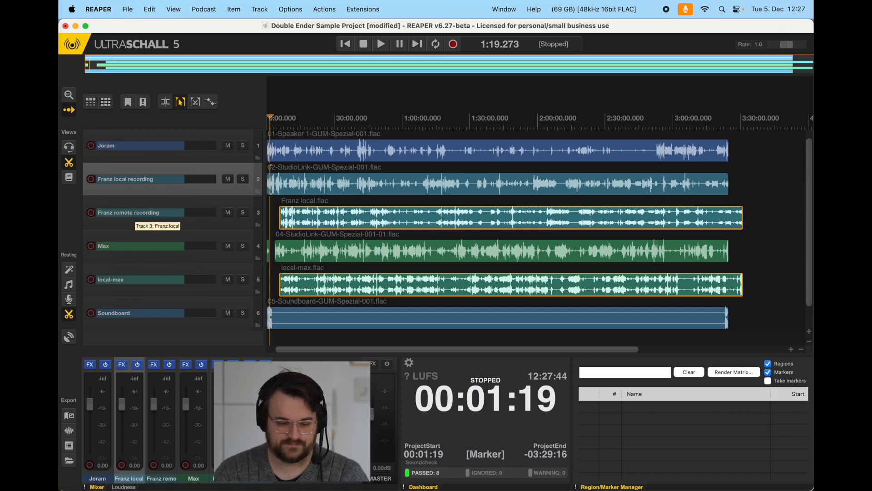
double_click(135, 247)
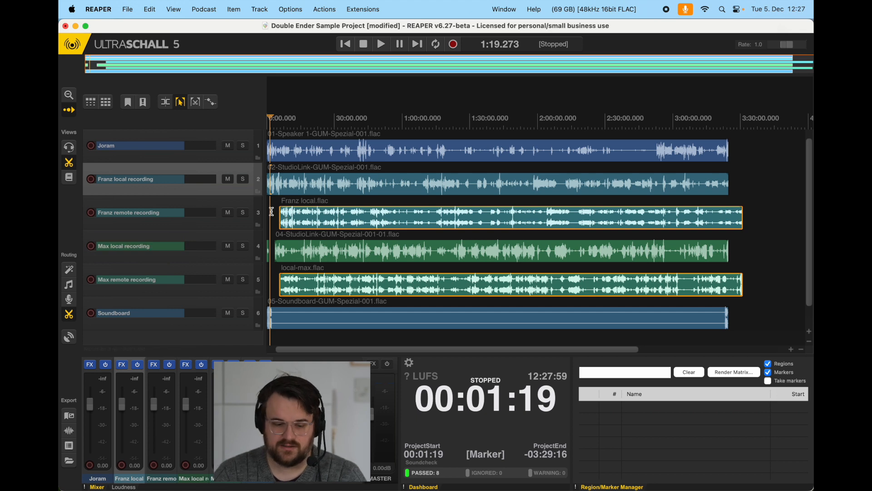
Review the listed steps of the experimental Double-ender podcast workflow.
scroll(281, 202, "up", 2)
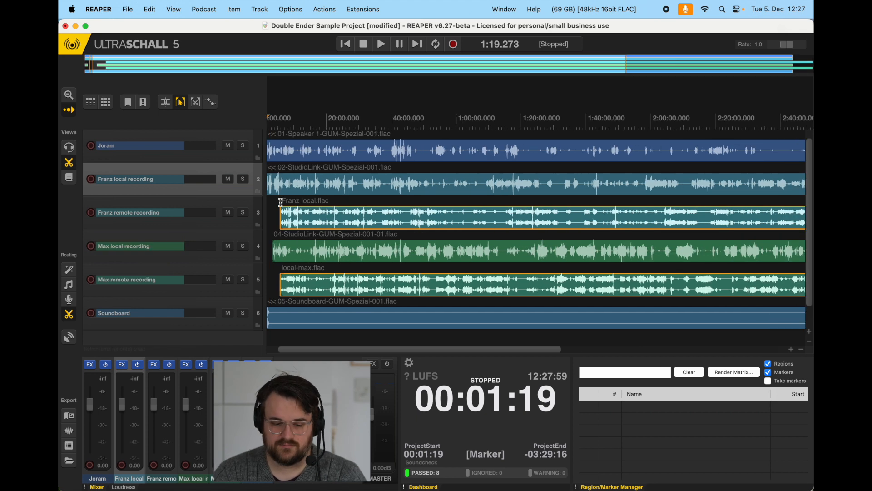
scroll(281, 202, "up", 3)
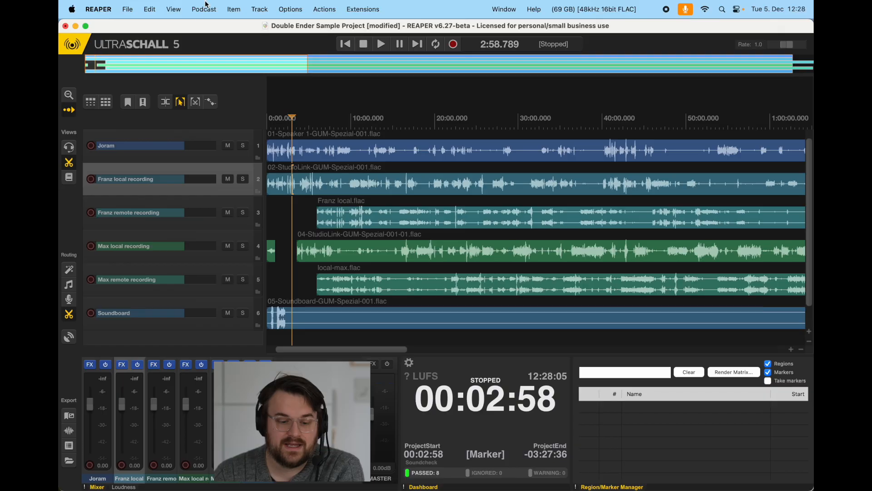
left_click(200, 14)
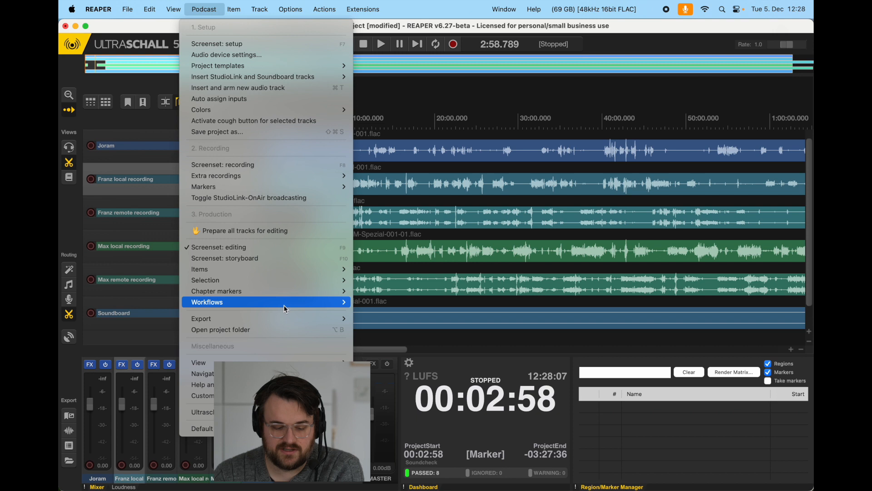
mouse_move(286, 309)
mouse_move(435, 319)
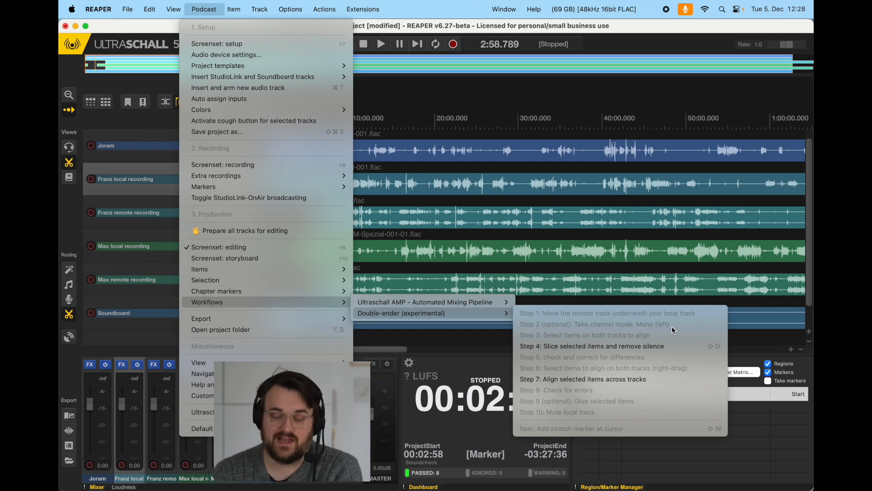
left_click(548, 223)
Set the take channel mode of the imported items on tracks 3 and 5 to Mono (left).
left_click(532, 218)
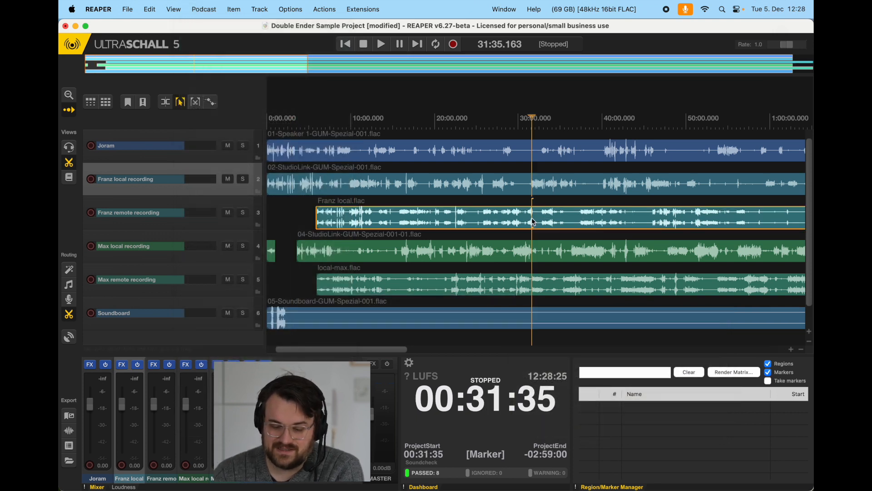
right_click(532, 219)
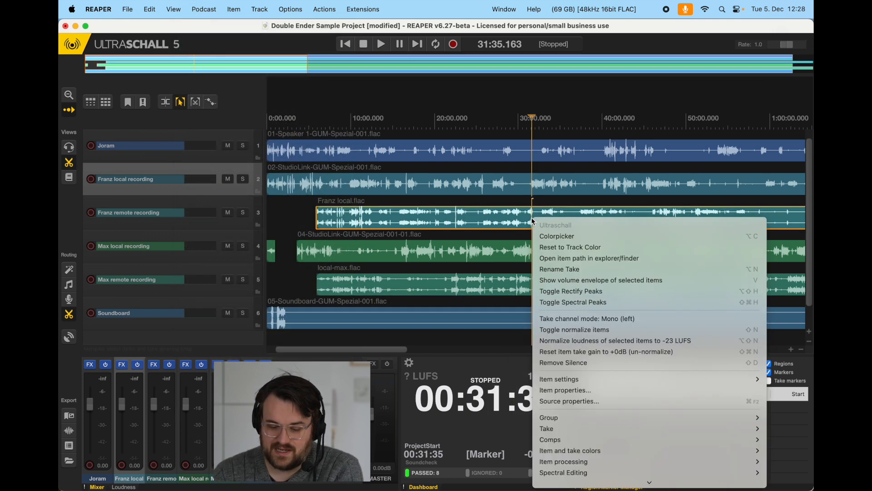
left_click(669, 320)
right_click(484, 285)
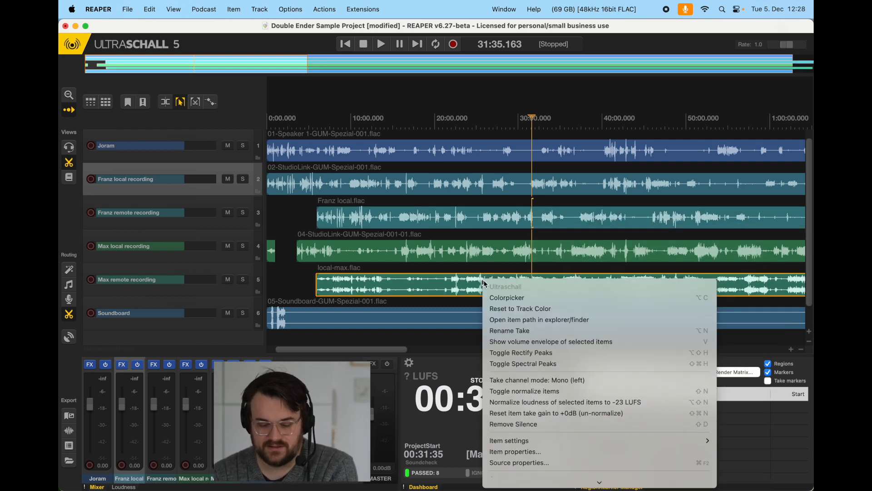
left_click(584, 383)
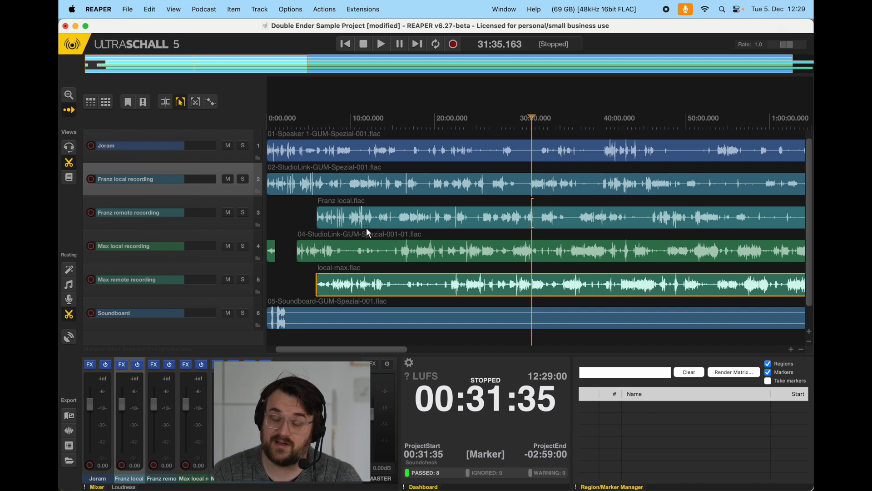
Shift the item on track 3 so its isolated waveform peak lines up with track 2's matching peak at about 16:38.8.
scroll(444, 220, "up", 5)
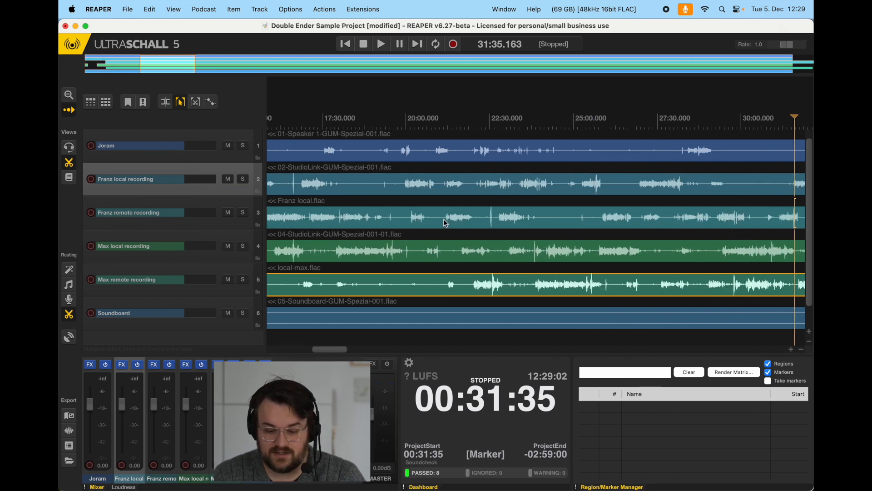
scroll(443, 220, "left", 3)
scroll(486, 210, "right", 4)
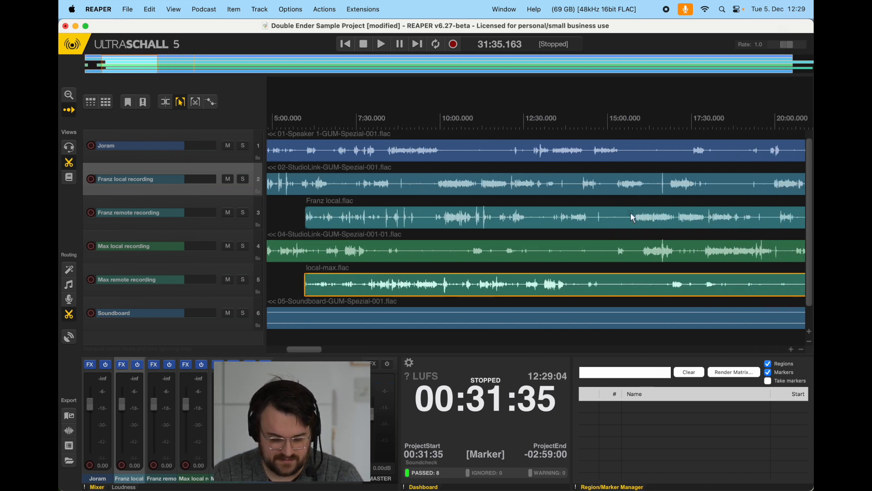
left_click_drag(680, 212, 481, 213)
scroll(663, 206, "up", 10)
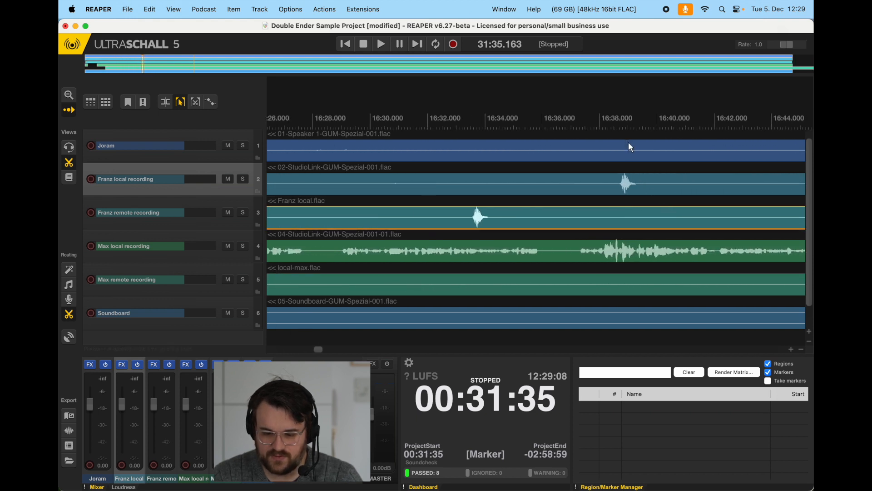
left_click(624, 129)
left_click_drag(551, 217, 700, 220)
scroll(691, 219, "up", 5)
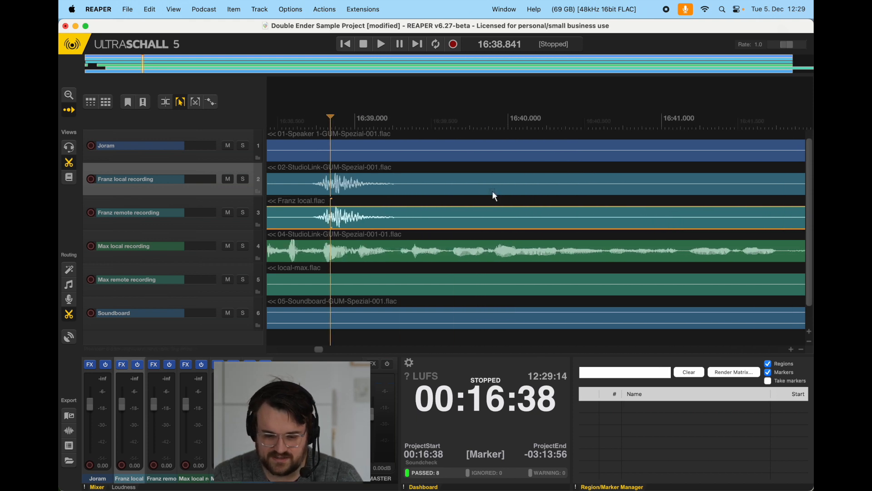
Nudge the item on track 3 slightly earlier to match track 2's waveform peak near 2:30 at the recording's start.
scroll(421, 193, "down", 8)
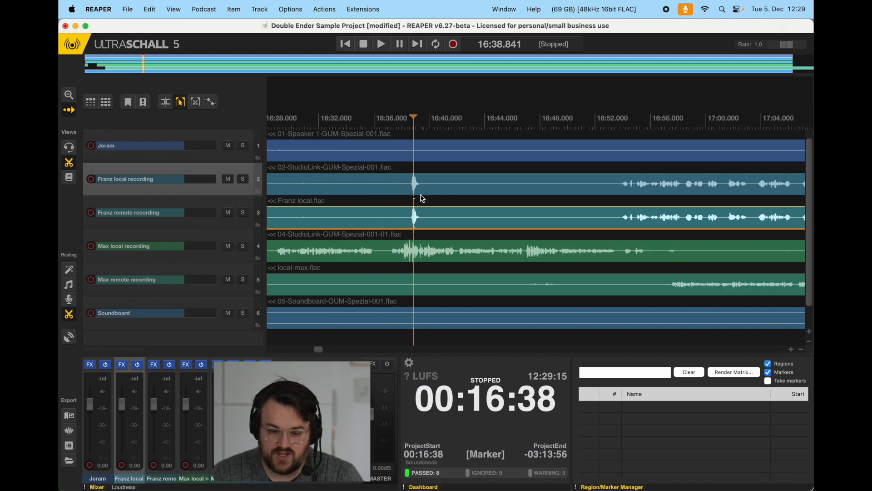
scroll(422, 199, "down", 2)
scroll(422, 198, "left", 15)
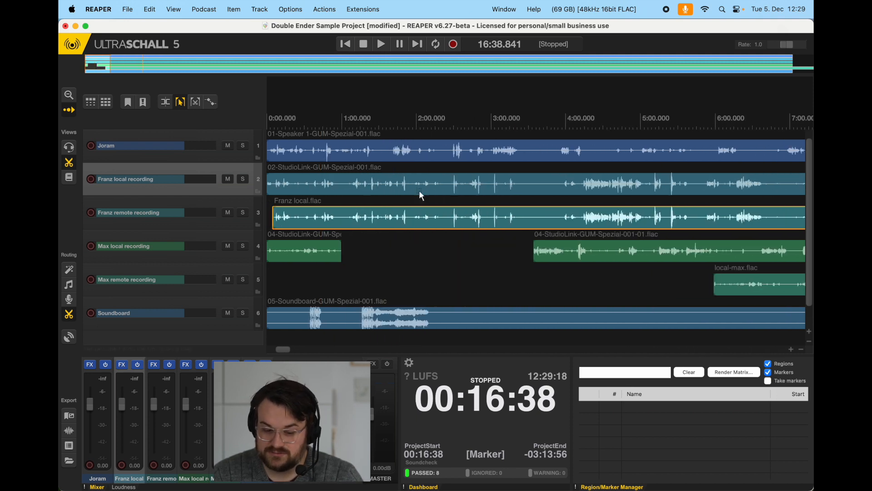
left_click(454, 128)
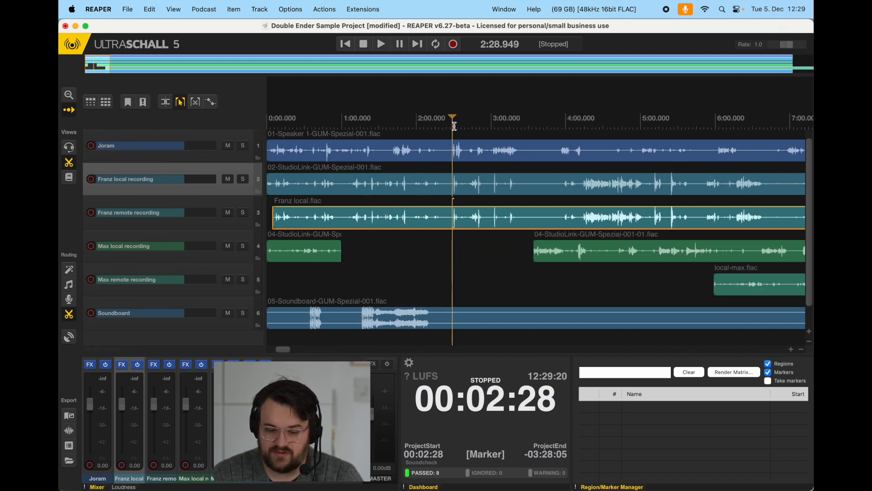
scroll(458, 134, "up", 2)
scroll(411, 220, "up", 8)
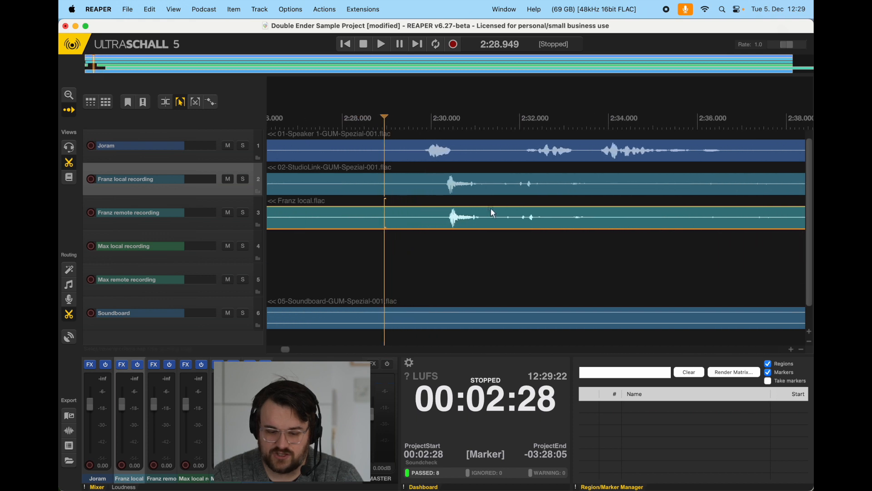
left_click_drag(462, 213, 460, 214)
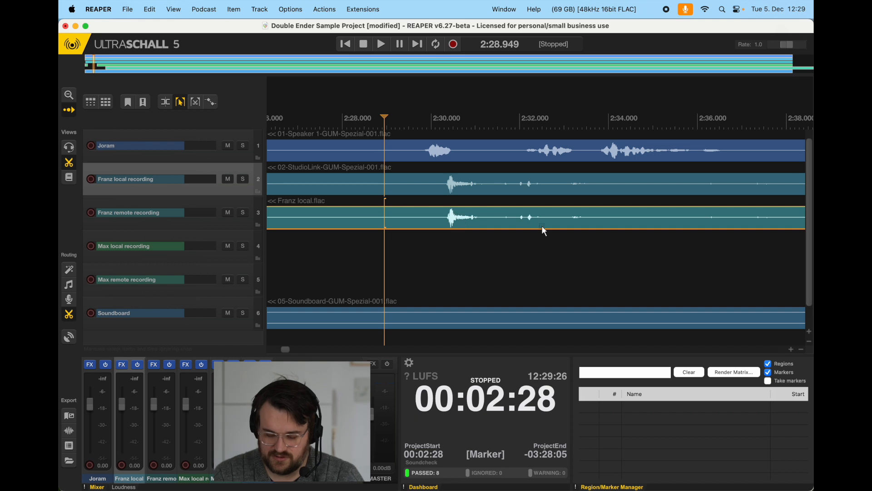
Time-stretch the track 3 item to end at about 3:24:43, rate 0.99986, so its closing waveform matches track 2.
scroll(542, 226, "down", 15)
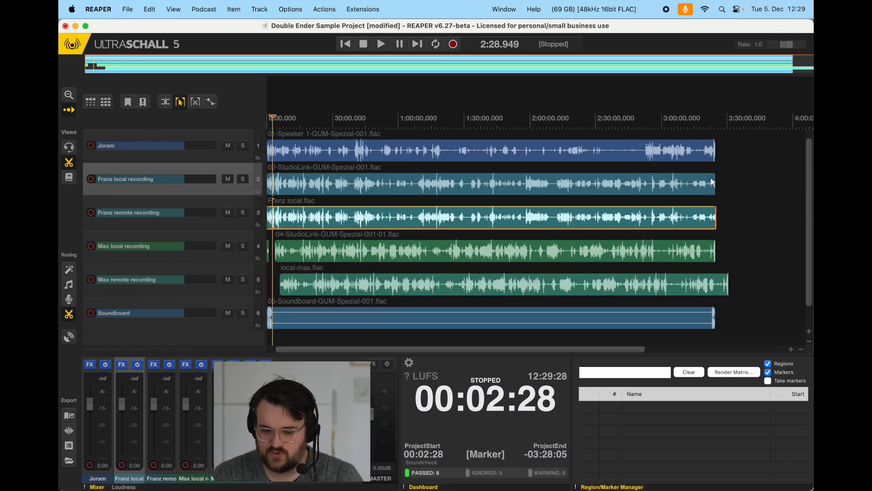
scroll(713, 172, "up", 3)
scroll(713, 172, "up", 8)
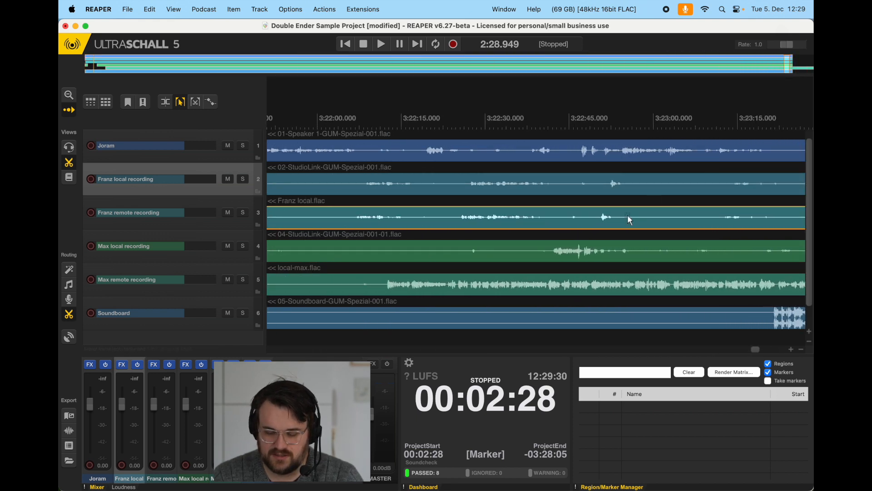
scroll(628, 214, "right", 3)
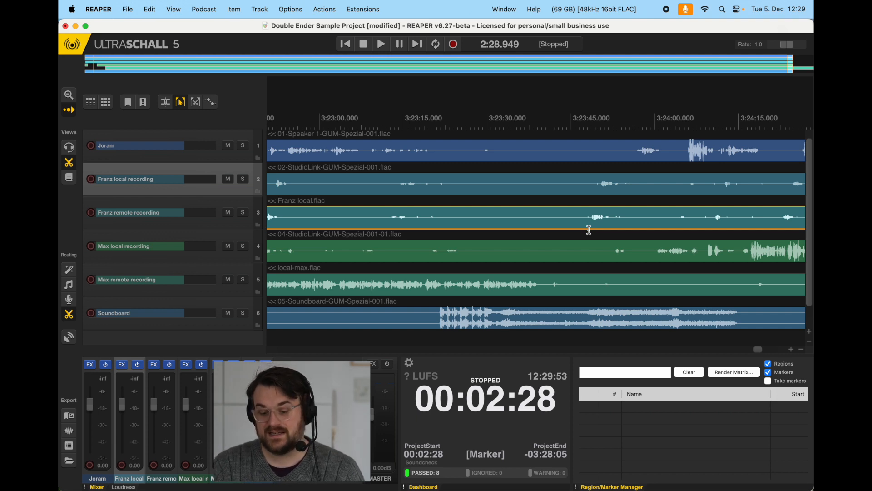
scroll(589, 230, "right", 10)
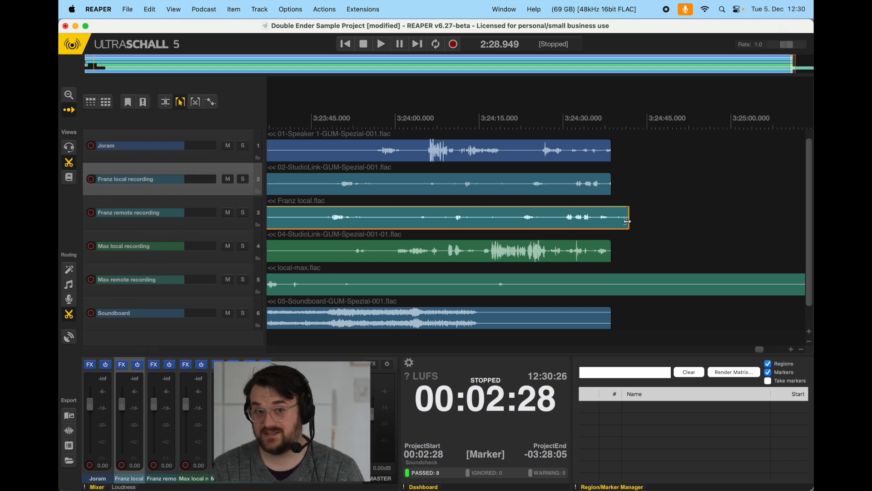
left_click_drag(627, 221, 639, 221)
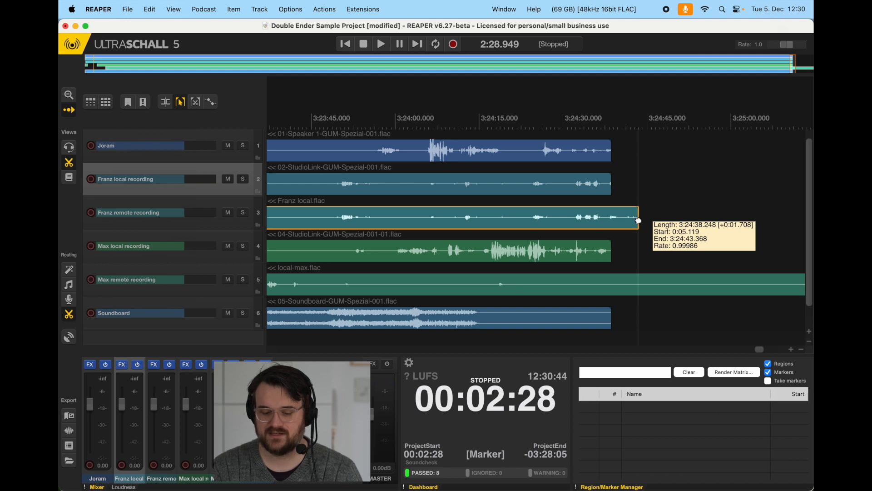
left_click_drag(639, 220, 639, 221)
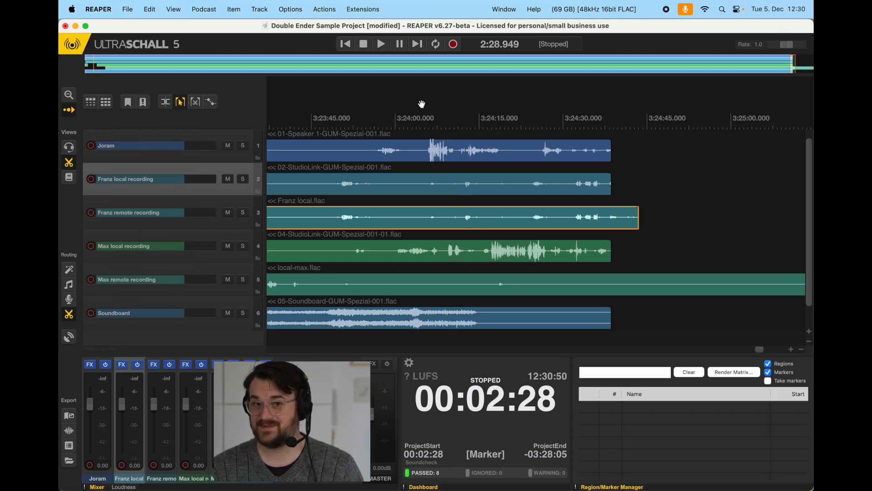
Compare the waveforms of tracks 2 and 3 in the middle of the recording, around 1:47:41, for remaining timing drift.
left_click(446, 62)
left_click_drag(446, 63, 452, 64)
scroll(683, 186, "right", 5)
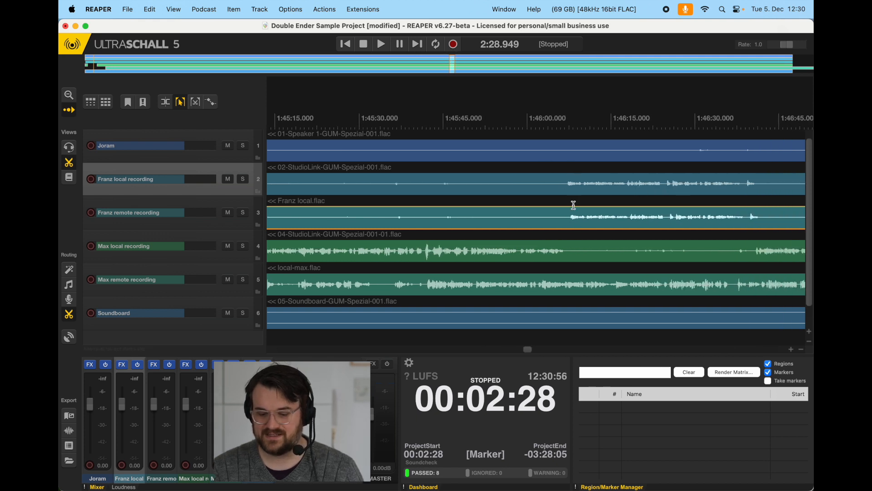
scroll(573, 208, "right", 5)
scroll(516, 197, "up", 5)
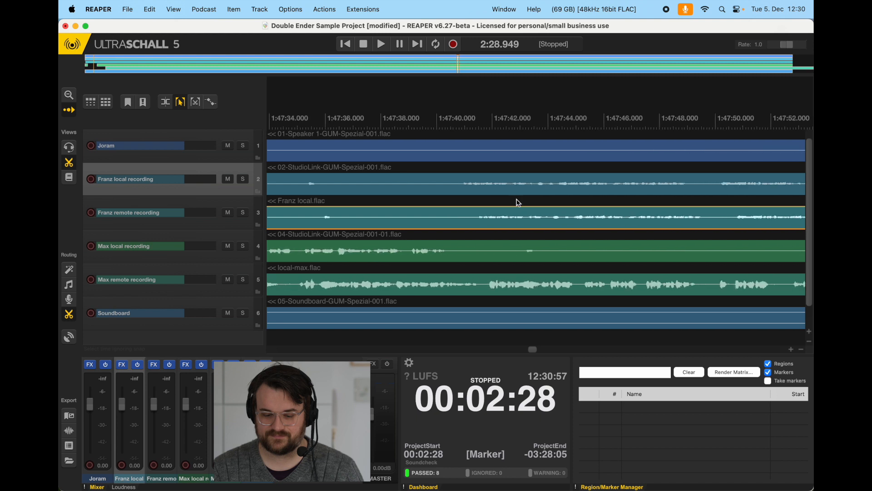
scroll(445, 210, "up", 4)
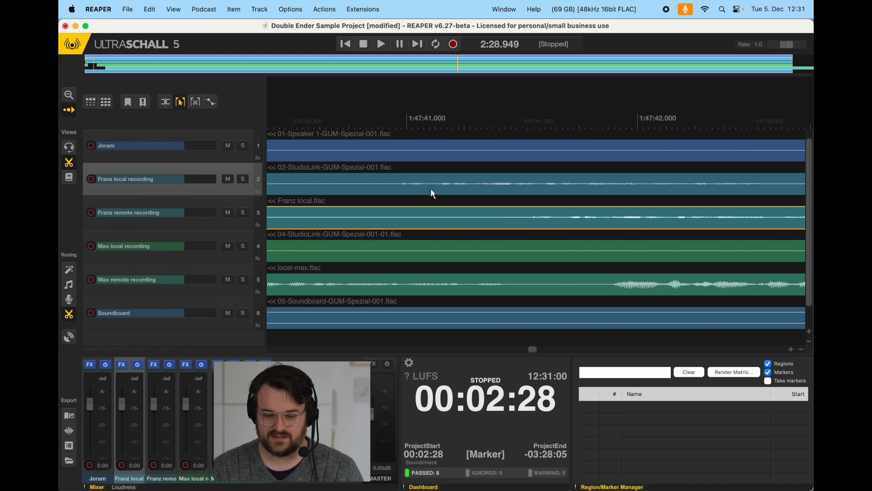
left_click(404, 183)
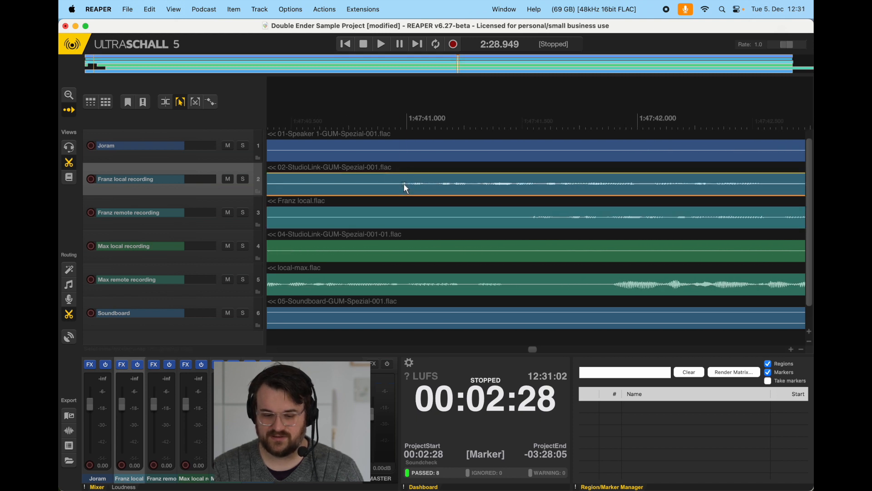
left_click(534, 218)
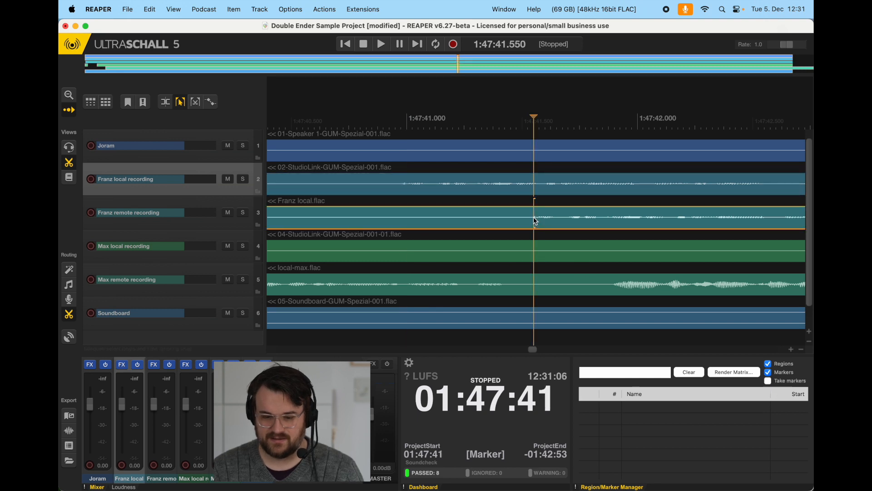
scroll(558, 207, "down", 6)
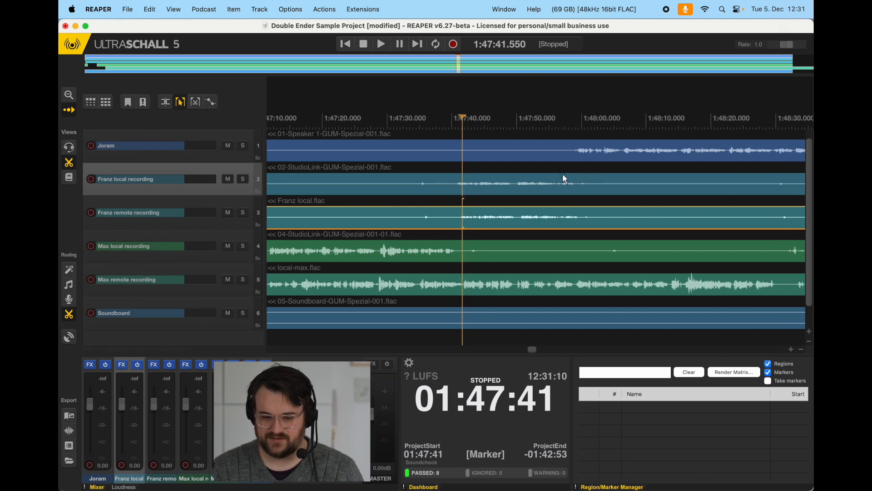
scroll(563, 173, "right", 3)
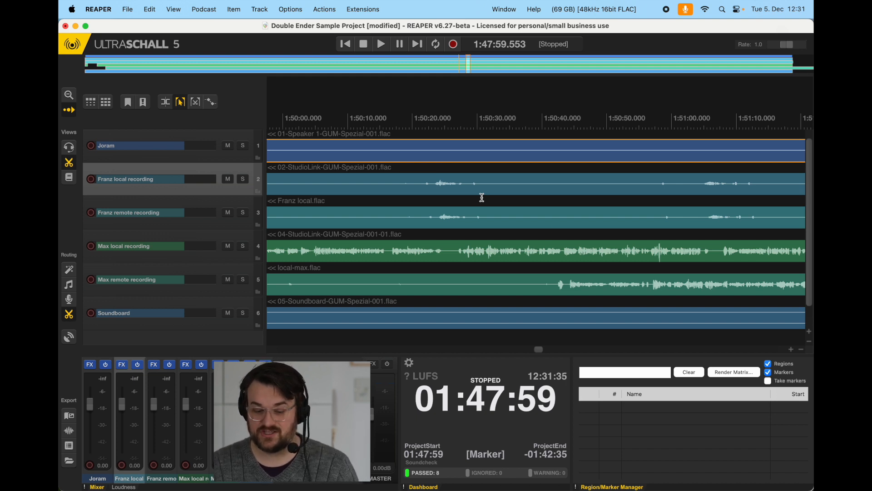
Compare the waveforms of tracks 2 and 3 from about 1:50:00 to 2:45:00 for timing drift.
scroll(615, 246, "right", 15)
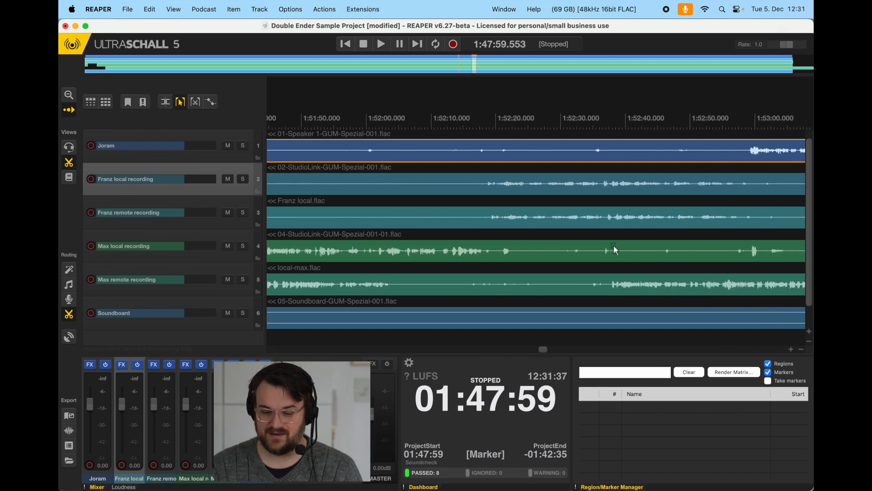
scroll(614, 246, "right", 7)
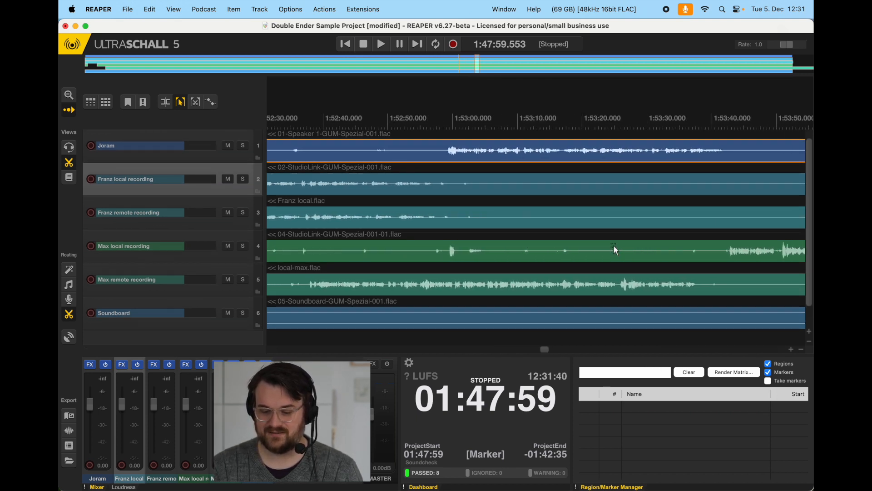
scroll(613, 247, "down", 3)
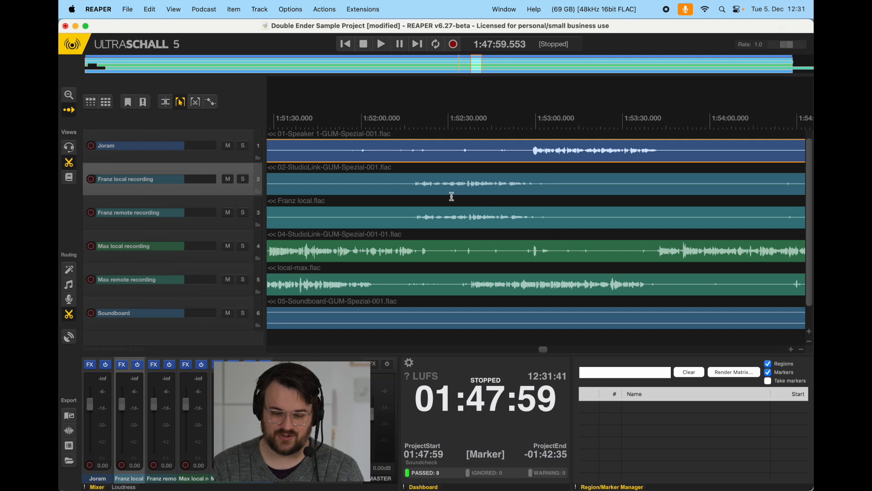
scroll(521, 225, "up", 5)
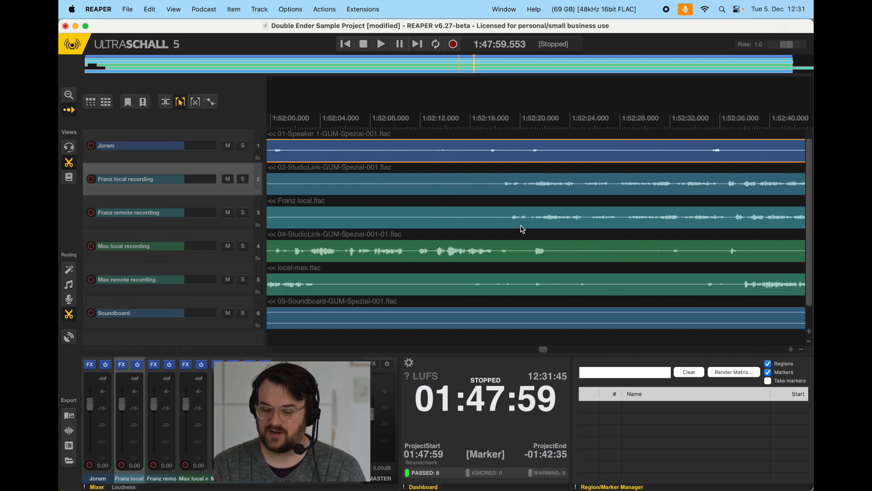
scroll(521, 225, "down", 6)
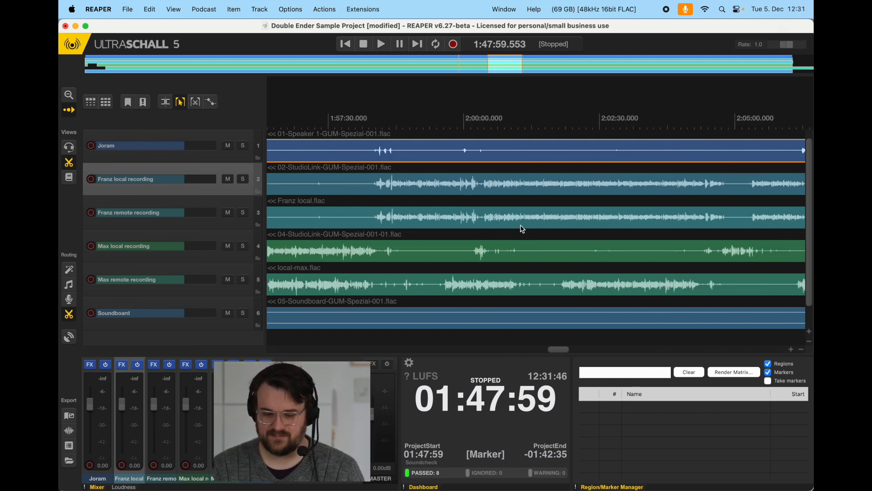
scroll(523, 229, "right", 10)
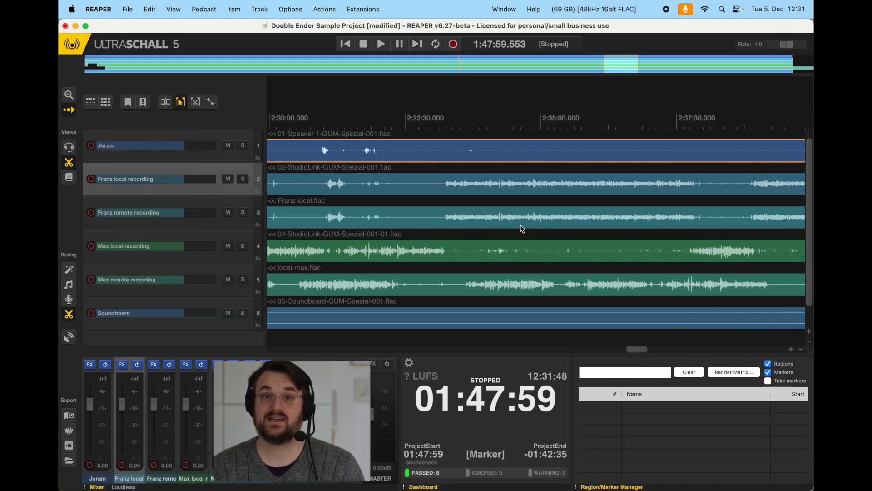
scroll(523, 228, "right", 6)
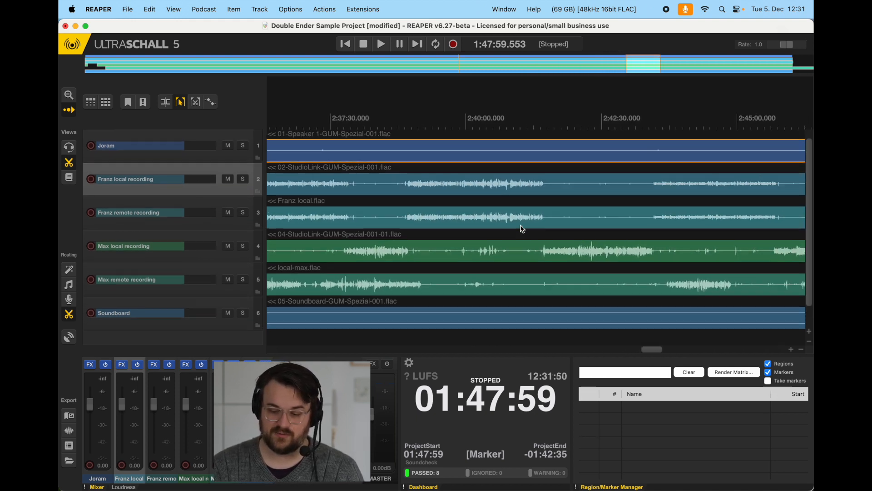
scroll(523, 228, "right", 2)
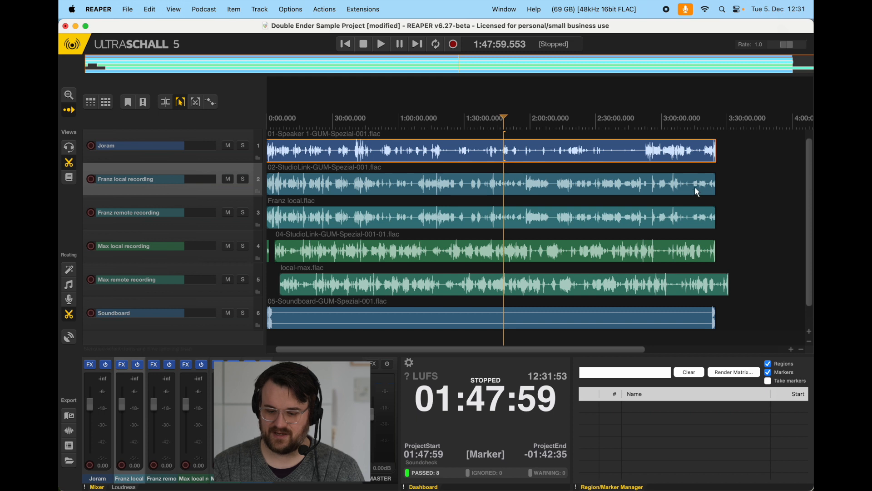
Trim the end of the track 3 item back to about 3:24:37, just before the track 2 item's end.
scroll(695, 187, "right", 3)
scroll(694, 189, "right", 5)
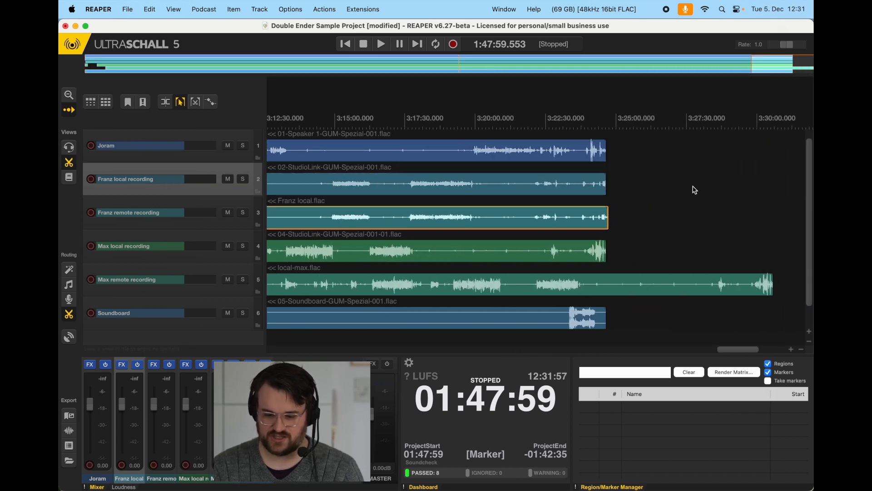
scroll(606, 216, "up", 4)
scroll(607, 216, "up", 2)
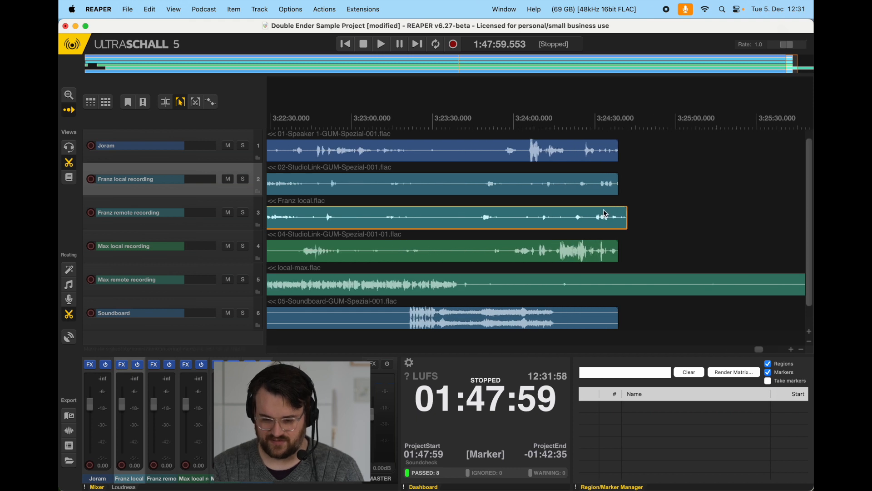
scroll(633, 218, "up", 2)
scroll(467, 233, "up", 3)
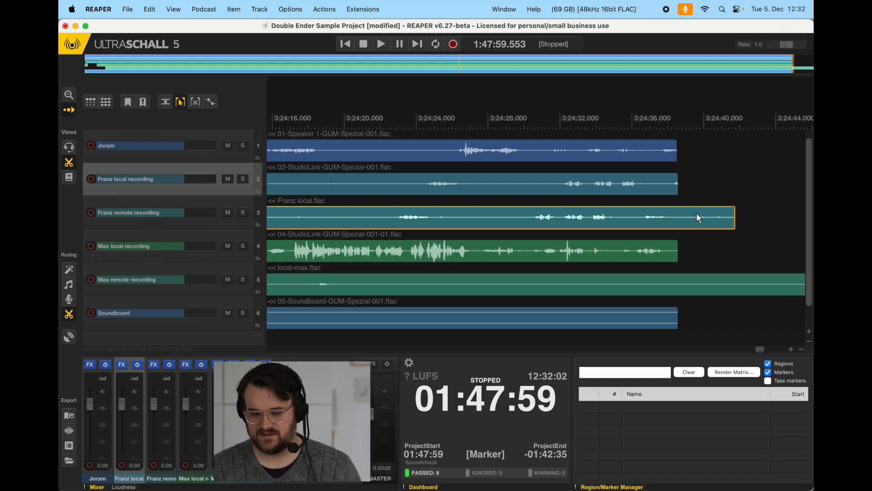
left_click_drag(735, 222, 647, 225)
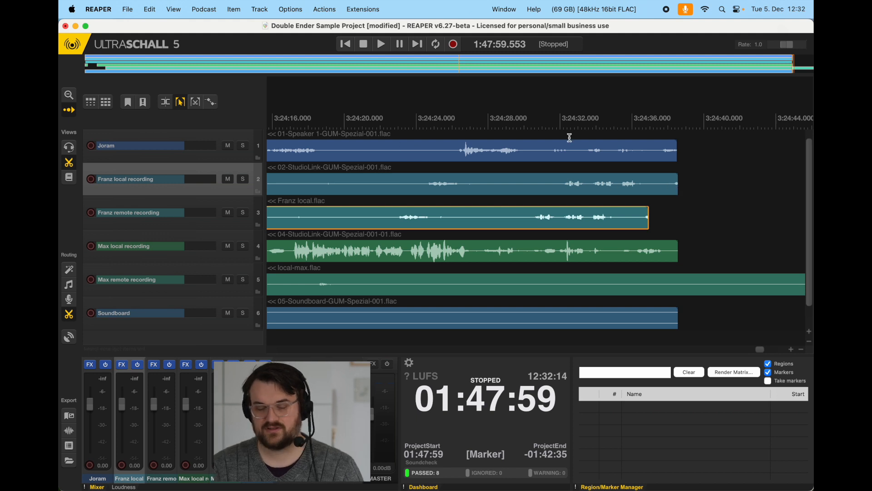
Trim the start of the track 2 item to about 0:05, matching where the track 3 item begins.
left_click(100, 62)
scroll(224, 75, "left", 5)
scroll(365, 184, "left", 10)
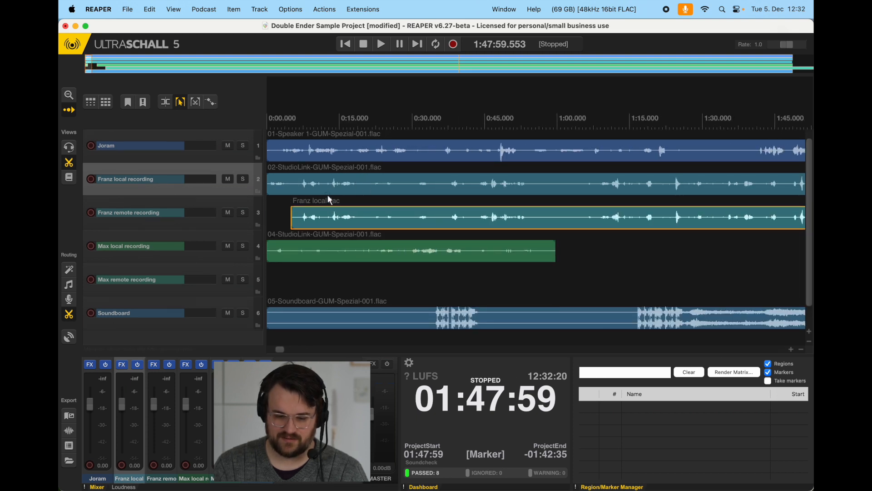
scroll(328, 196, "up", 5)
left_click(278, 186)
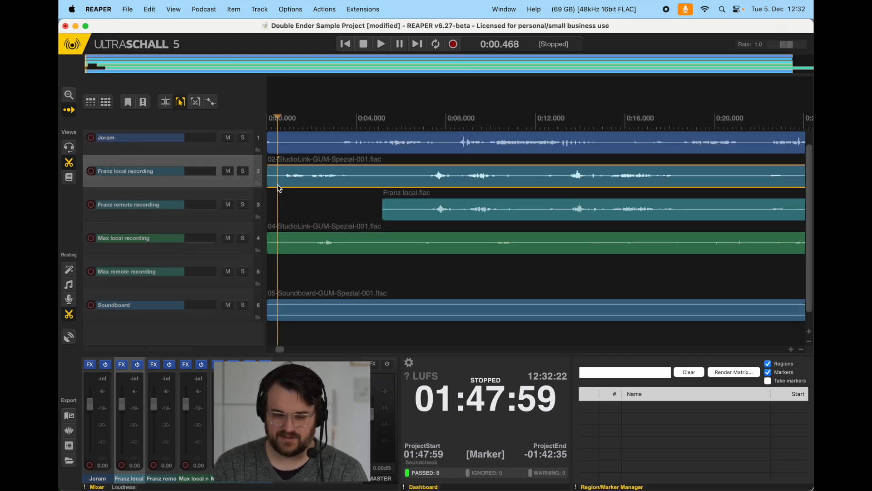
left_click_drag(269, 178, 384, 177)
Slice the items on tracks 2 and 3 and remove silence using the double-ender workflow, with a -29.6 dB gate threshold and 2000 ms minimum silence.
scroll(512, 233, "down", 5)
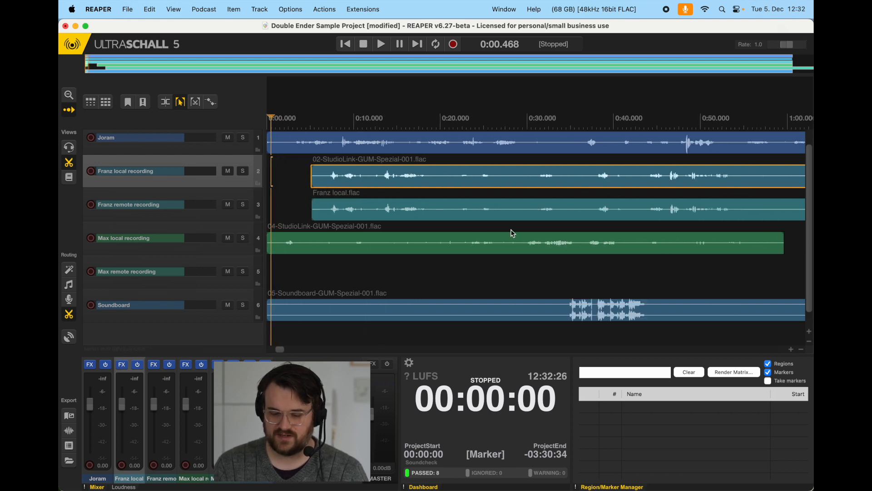
scroll(512, 233, "down", 10)
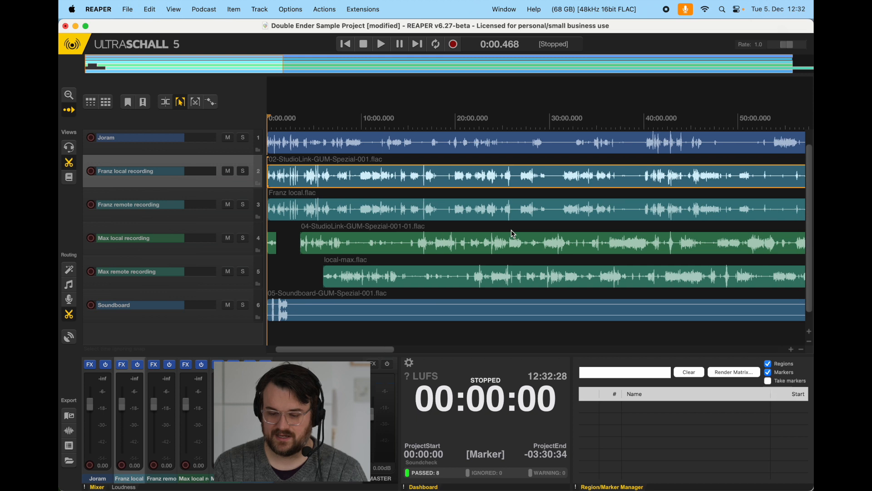
scroll(513, 233, "down", 5)
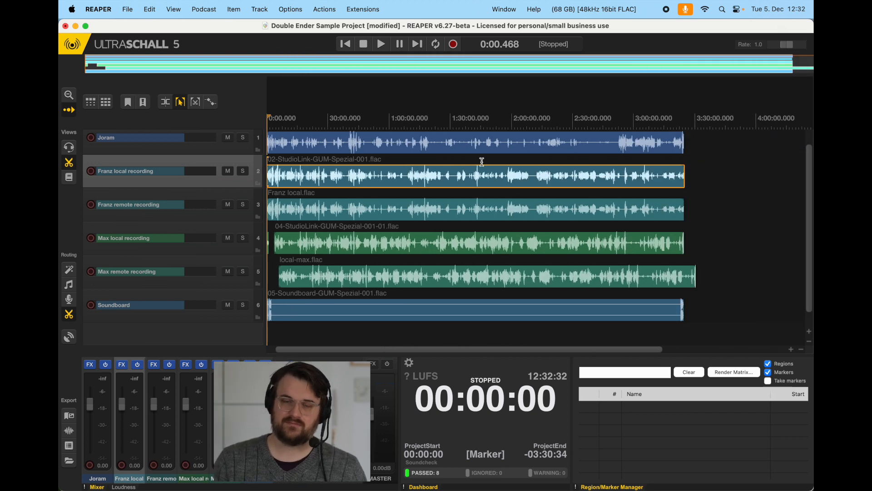
left_click(472, 209, "shift")
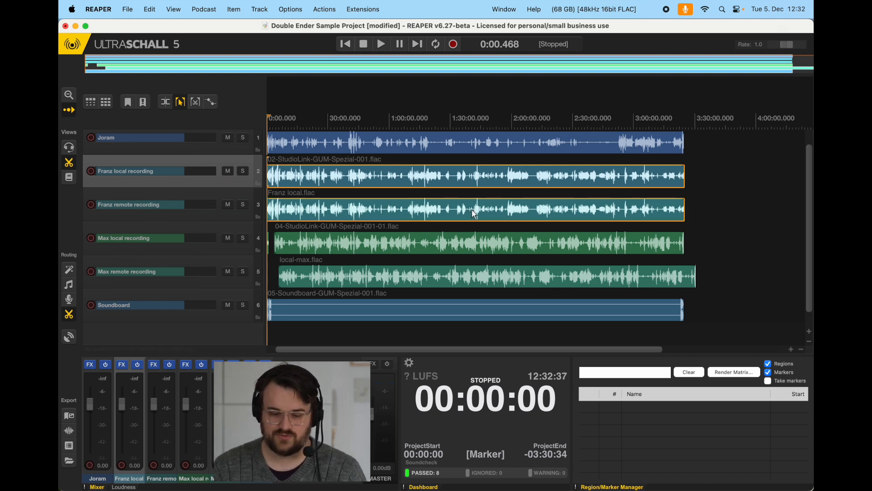
left_click(214, 6)
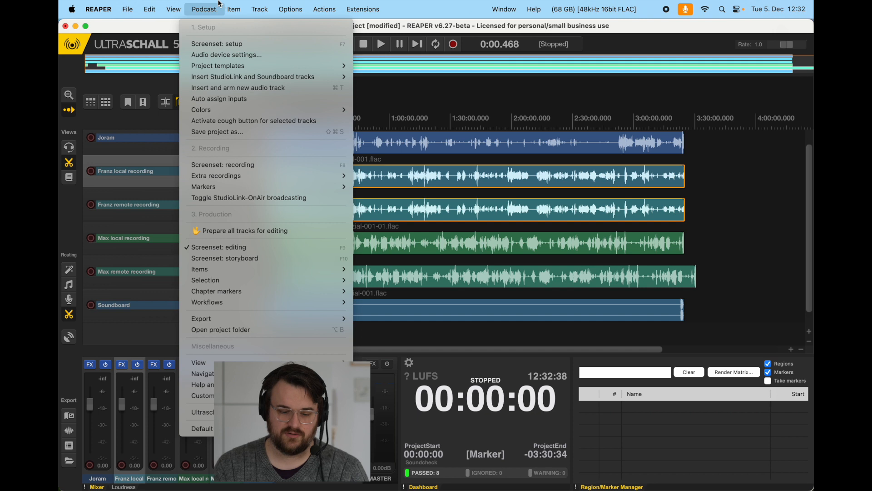
mouse_move(339, 307)
mouse_move(434, 314)
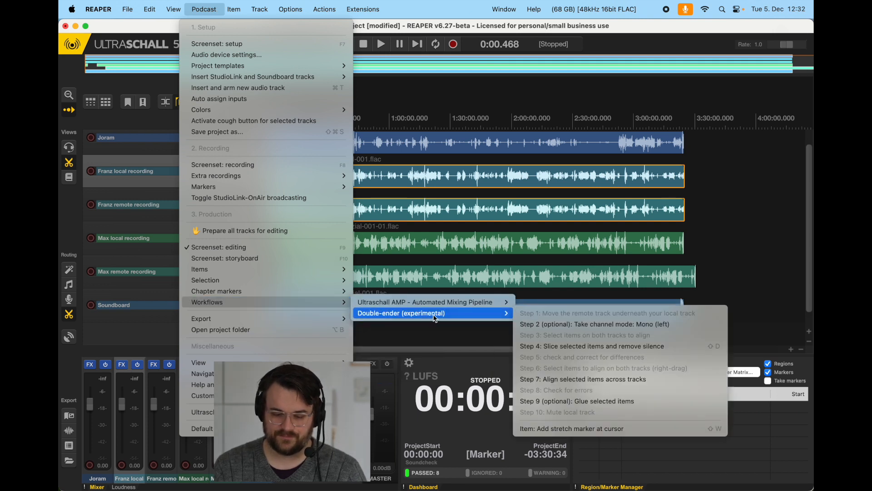
left_click(603, 345)
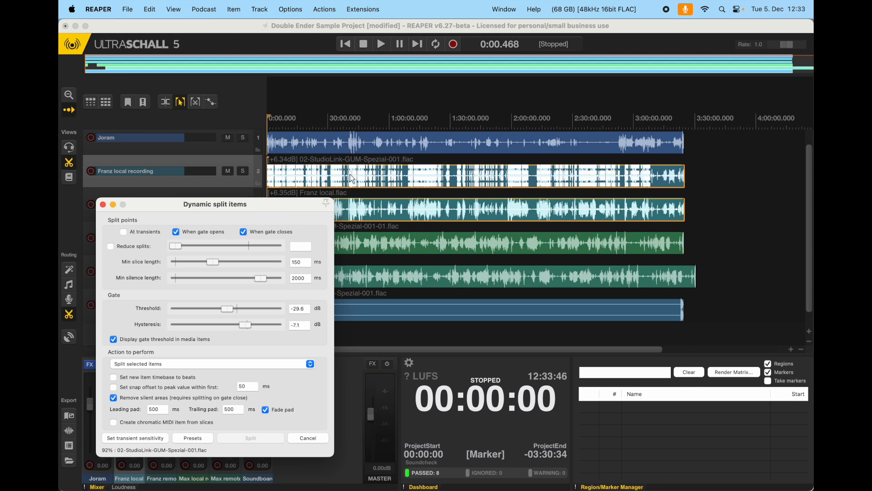
scroll(301, 180, "up", 5)
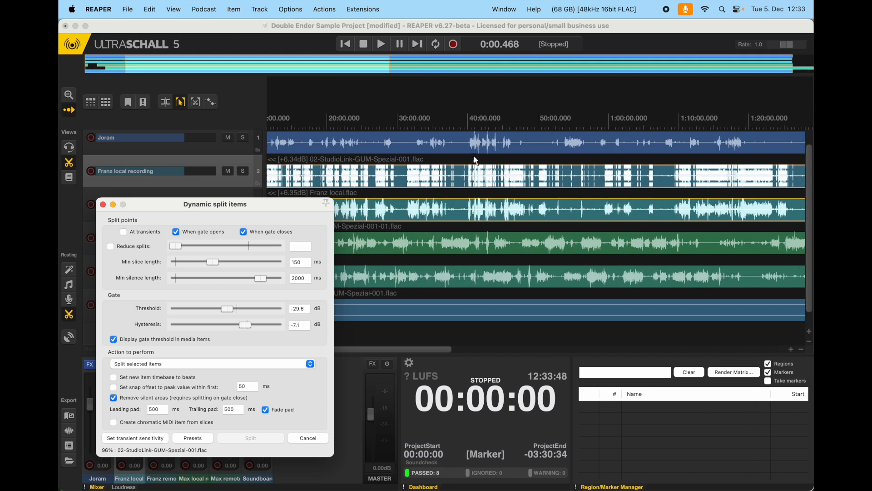
scroll(439, 178, "up", 10)
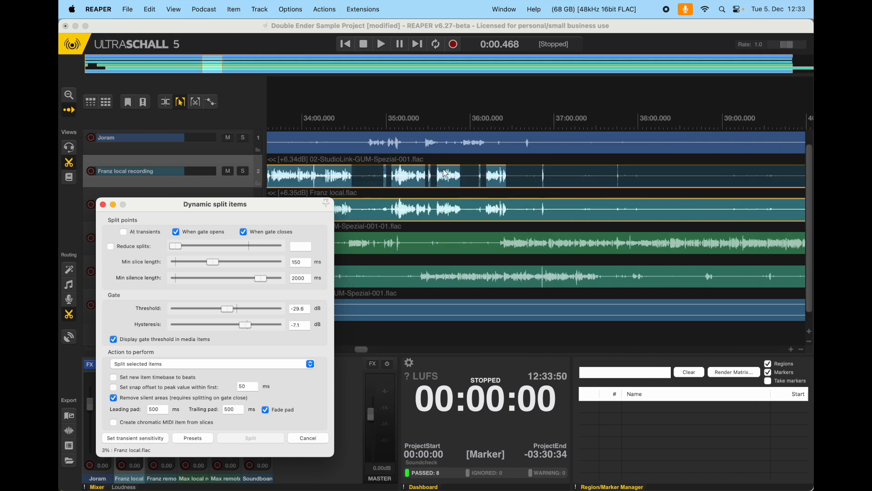
scroll(444, 173, "up", 2)
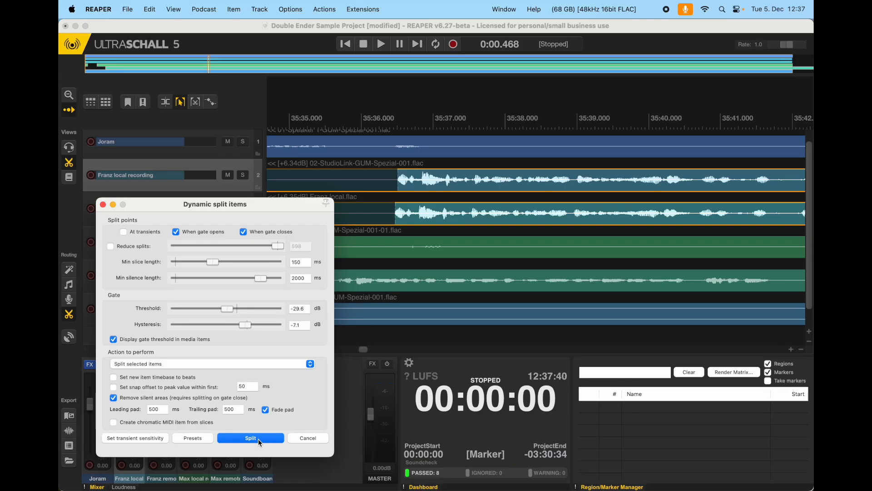
left_click(250, 438)
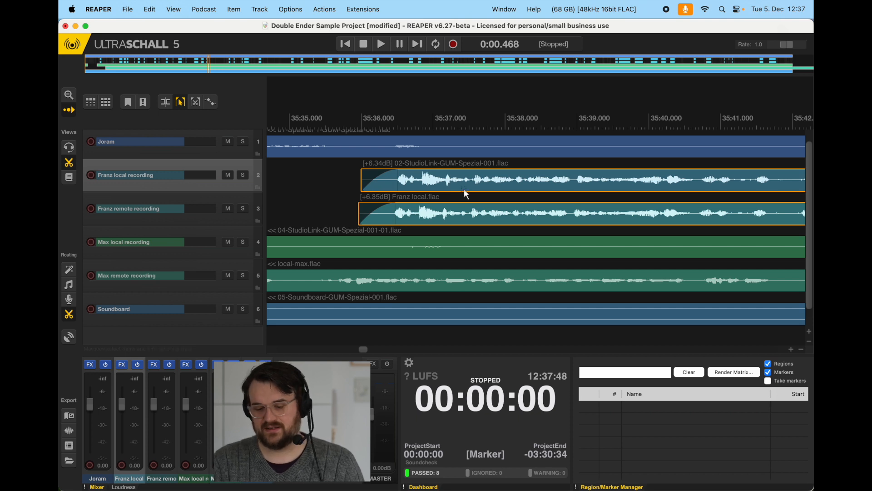
Examine the slices on tracks 2 and 3 across the timeline and at the recording's start for matching pairs.
scroll(489, 189, "down", 3)
scroll(583, 214, "down", 2)
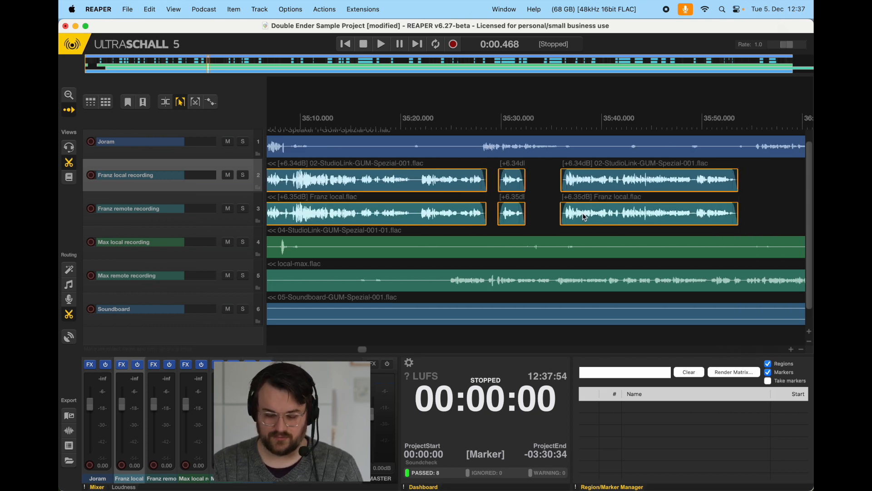
scroll(585, 217, "down", 10)
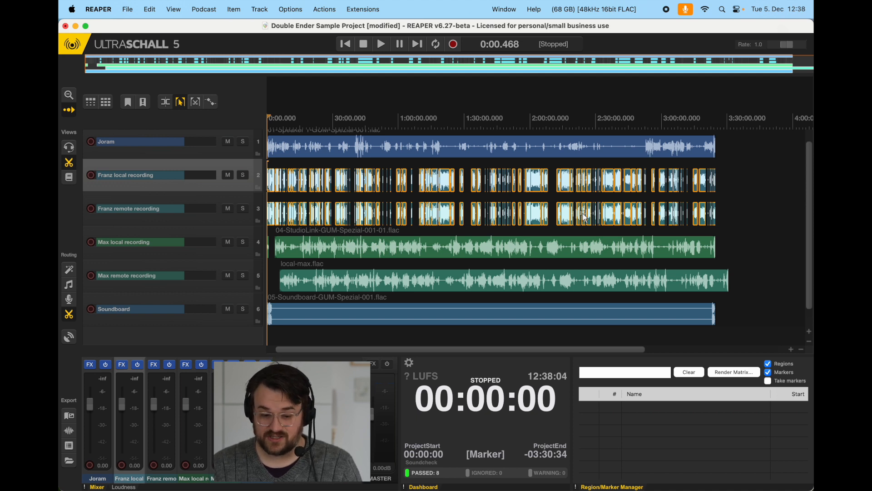
scroll(331, 198, "up", 10)
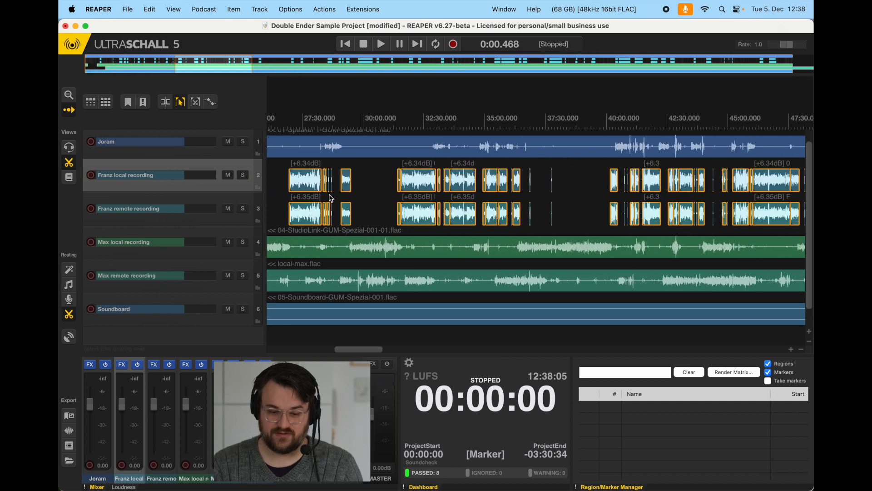
scroll(331, 198, "up", 3)
scroll(331, 198, "left", 15)
scroll(331, 198, "up", 6)
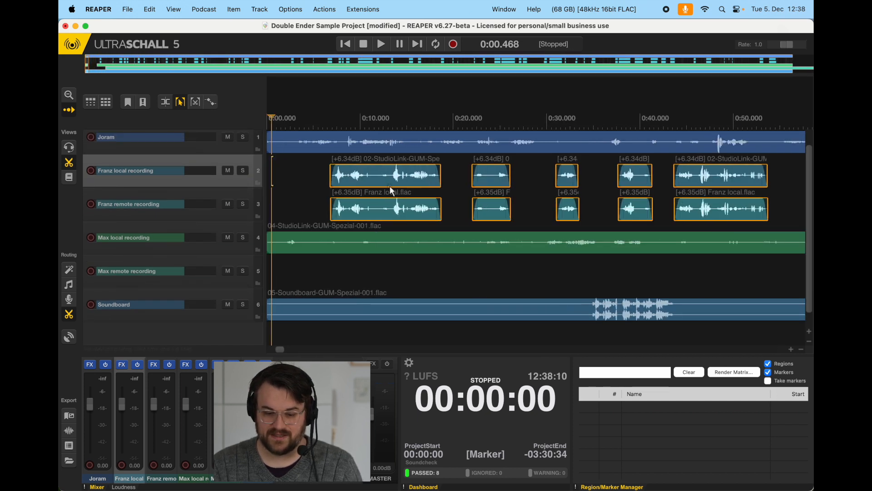
scroll(492, 186, "right", 3)
scroll(492, 187, "up", 1)
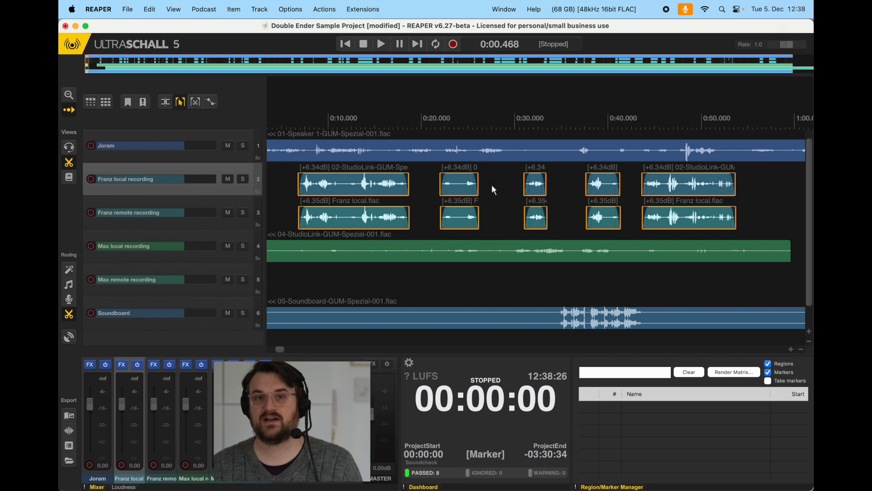
Compare the individual slices in the first minutes of tracks 2 and 3 to check that each has a counterpart.
left_click(427, 187)
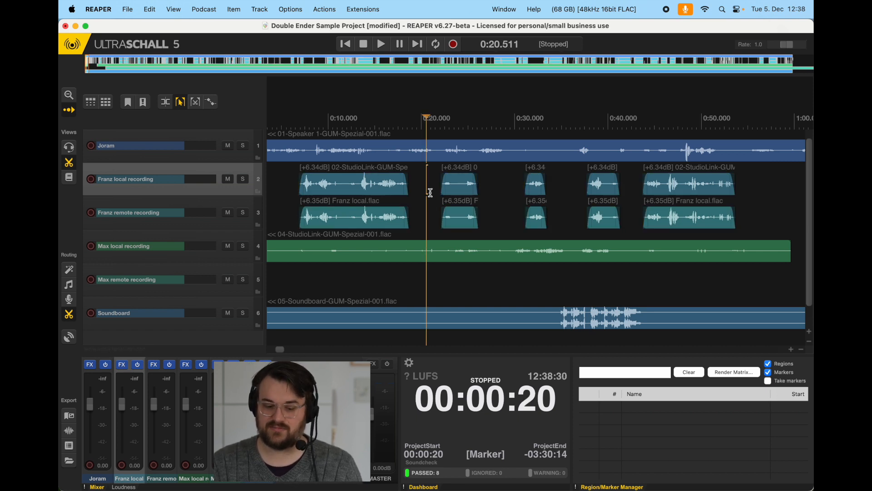
left_click(372, 218)
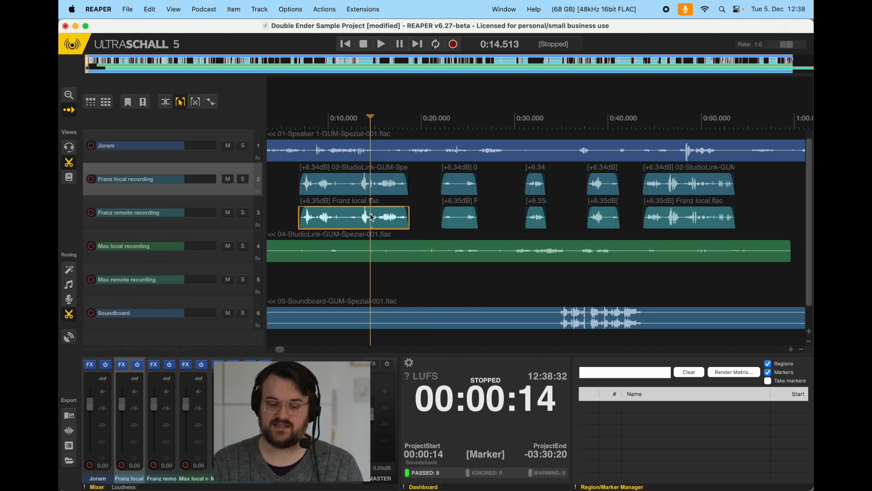
left_click(367, 190)
left_click(463, 228)
left_click(464, 194)
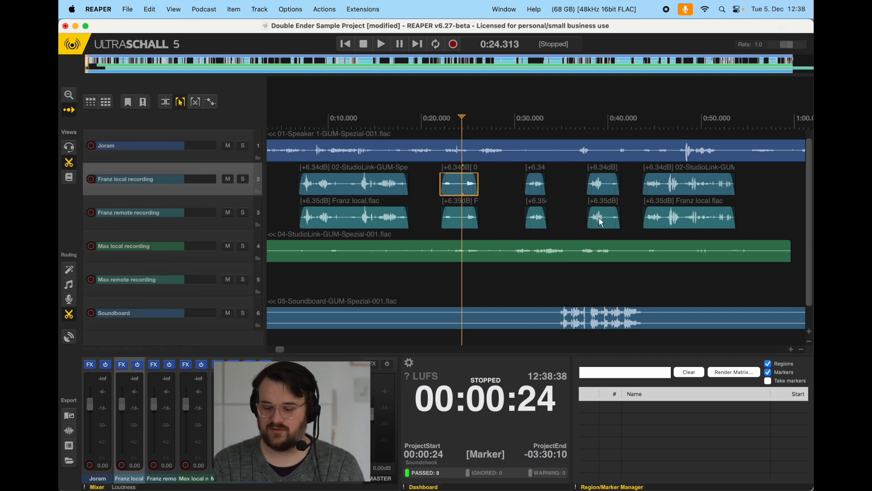
scroll(661, 210, "down", 3)
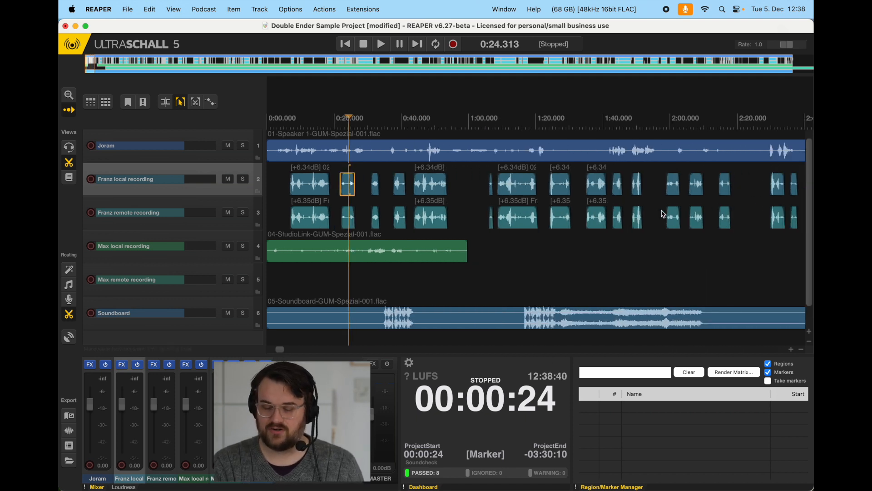
scroll(663, 214, "down", 3)
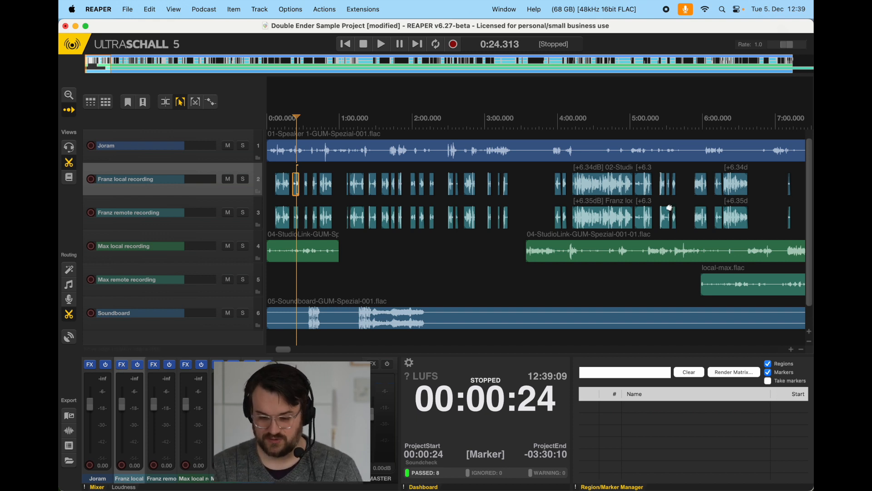
Try to align all slices on tracks 2 and 3 across the full timeline with the double-ender workflow.
key("z")
left_click(737, 182)
left_click_drag(724, 184, 166, 222)
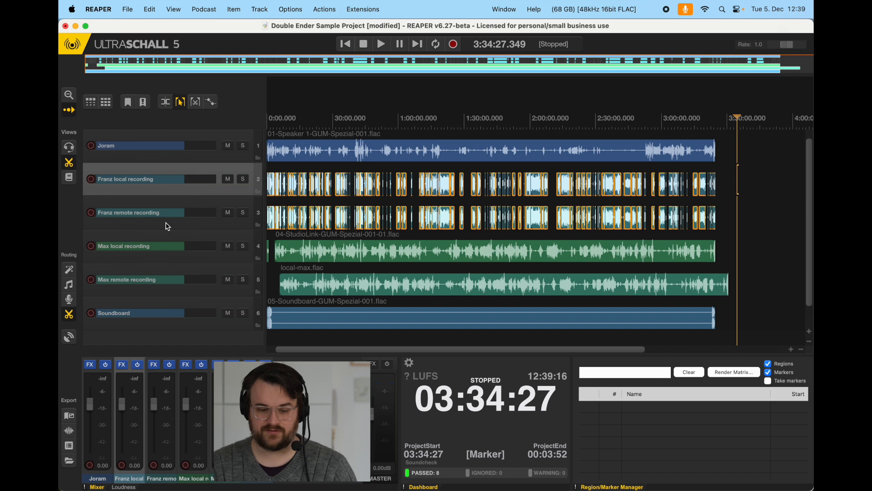
left_click(200, 8)
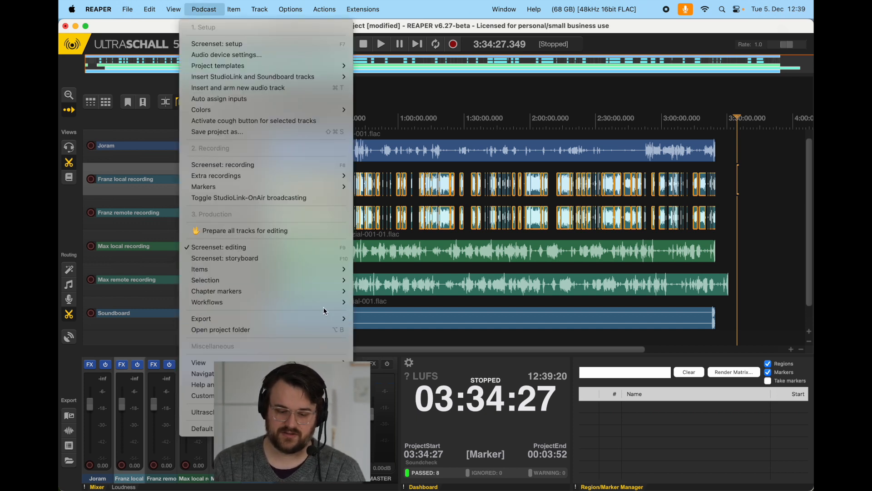
mouse_move(324, 303)
mouse_move(439, 313)
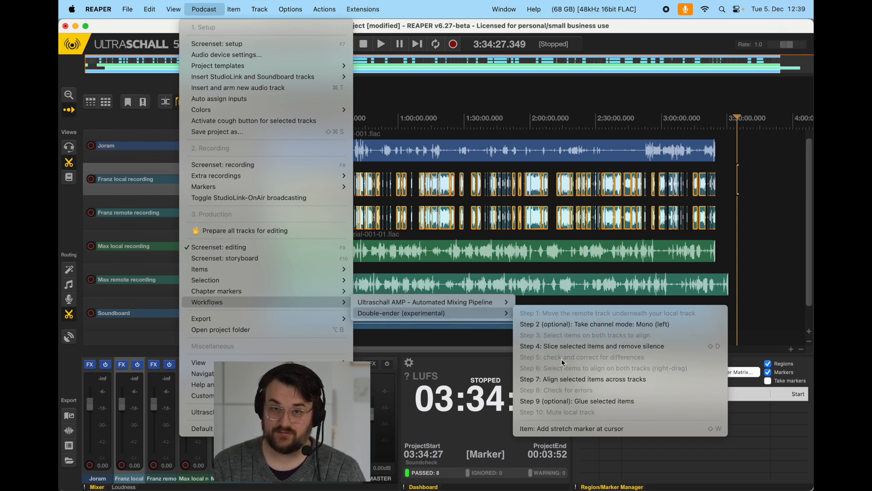
left_click(586, 383)
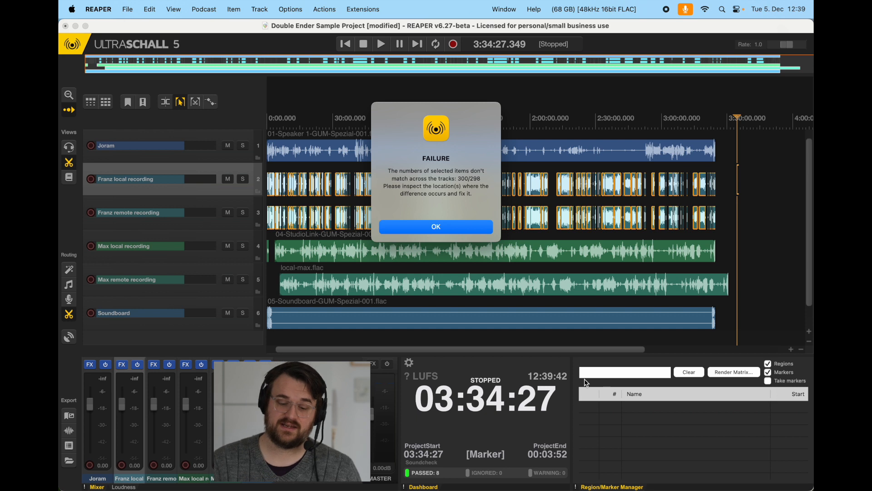
double_click(463, 179)
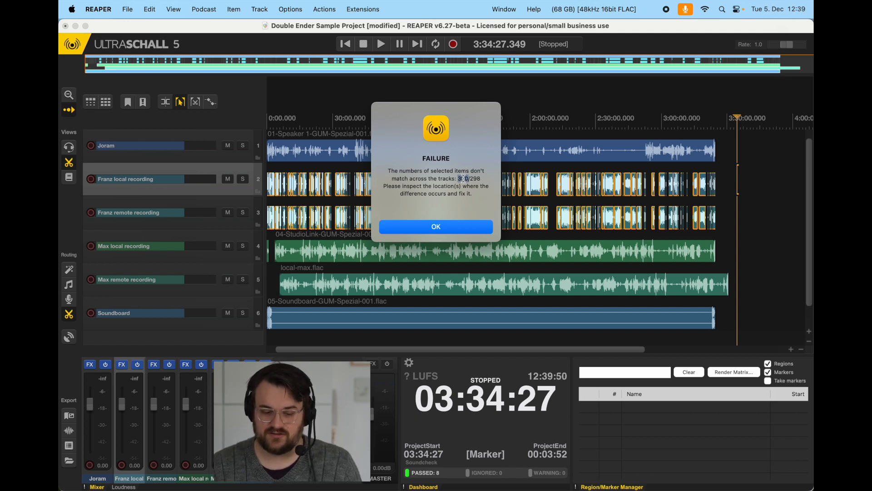
double_click(475, 178)
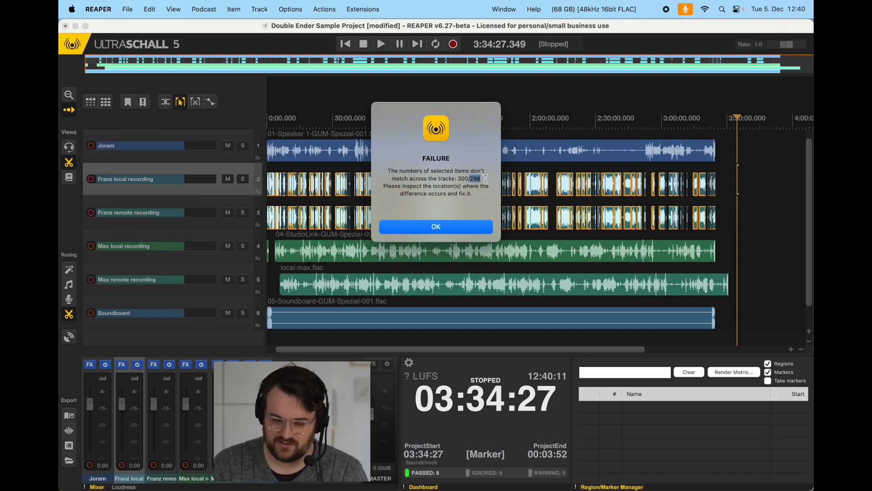
left_click(458, 229)
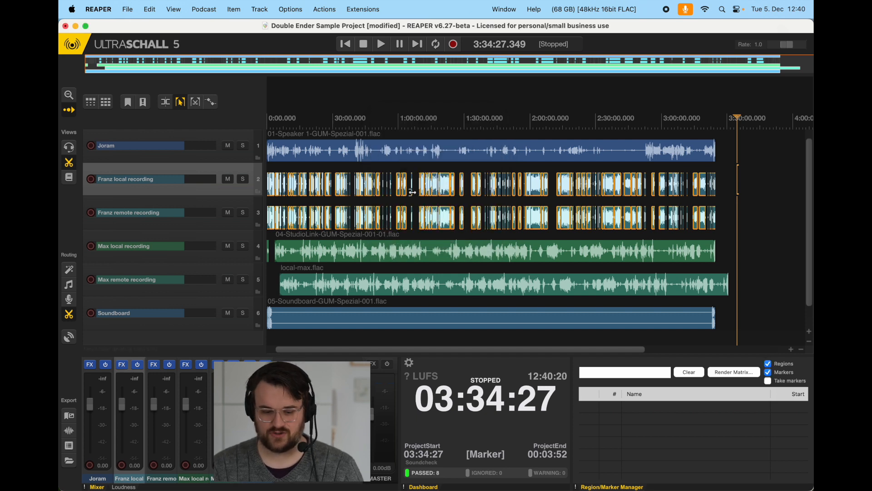
Try to align only the slices on tracks 2 and 3 from the start to about 1:08:00.
scroll(413, 194, "up", 5)
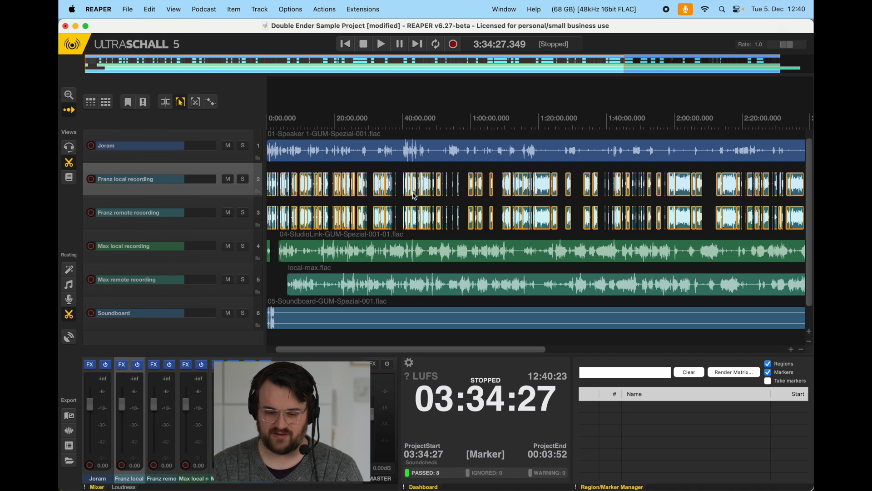
left_click(499, 184)
left_click_drag(500, 185, 142, 225)
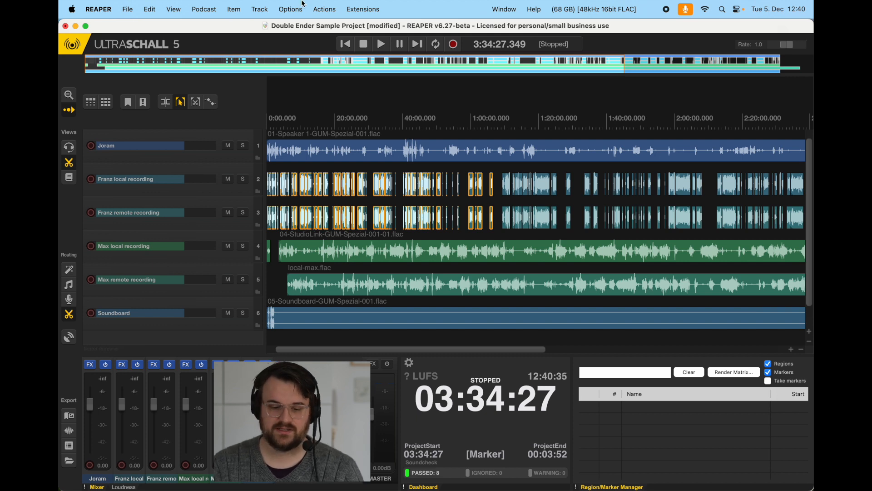
left_click(204, 9)
mouse_move(272, 302)
mouse_move(424, 314)
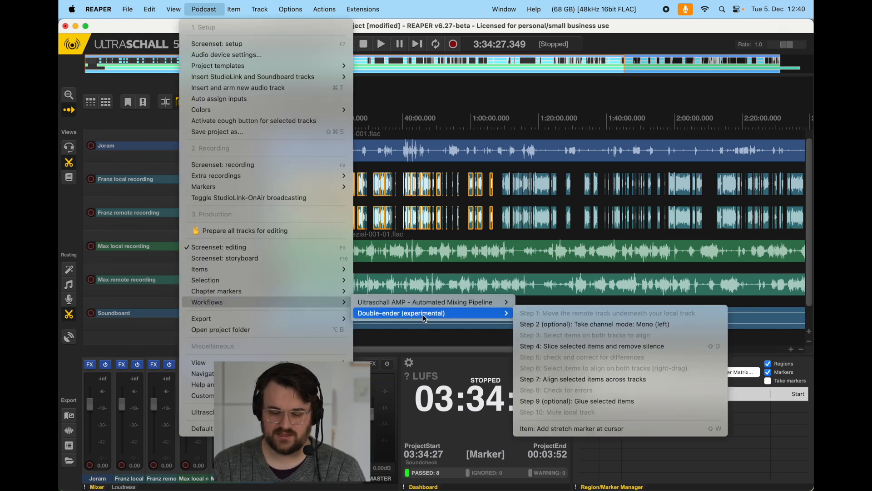
left_click(649, 376)
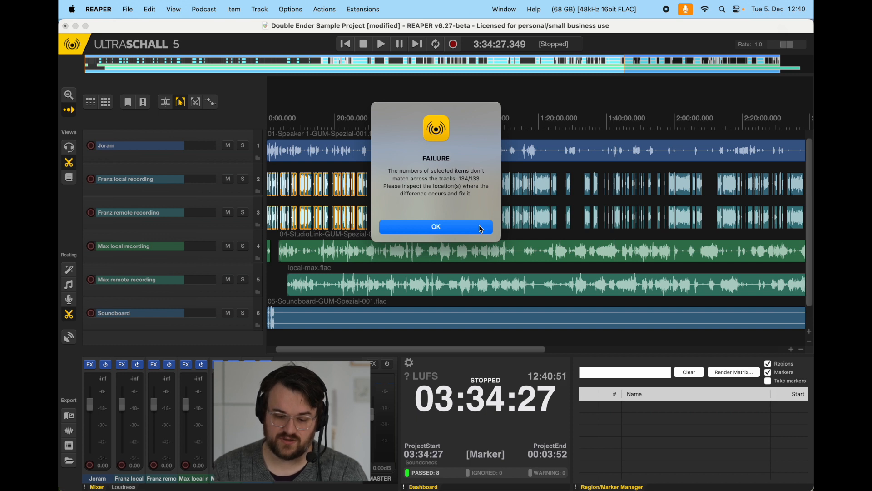
left_click(481, 229)
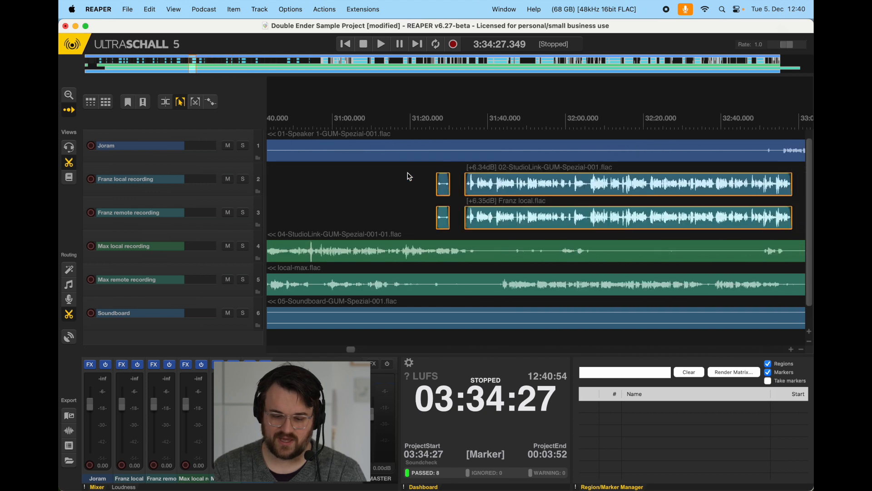
Try to align a smaller range of slices on tracks 2 and 3, from the start to about 19:21.
scroll(410, 176, "down", 15)
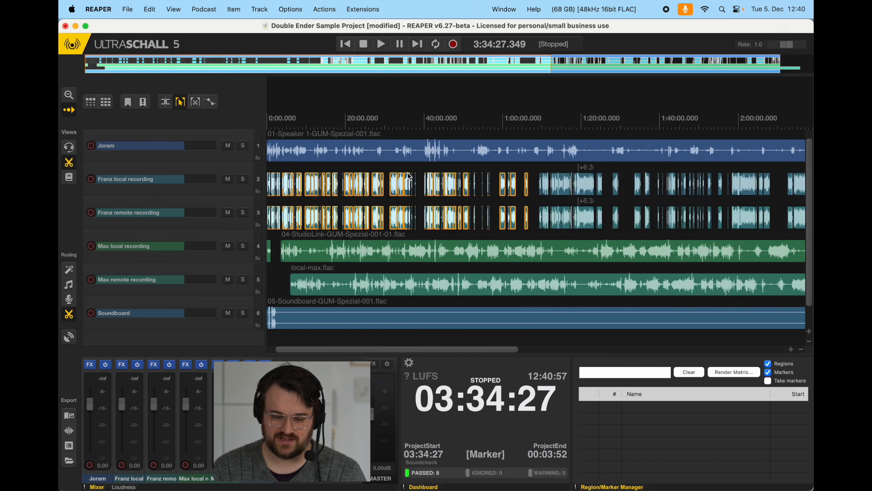
scroll(337, 183, "up", 3)
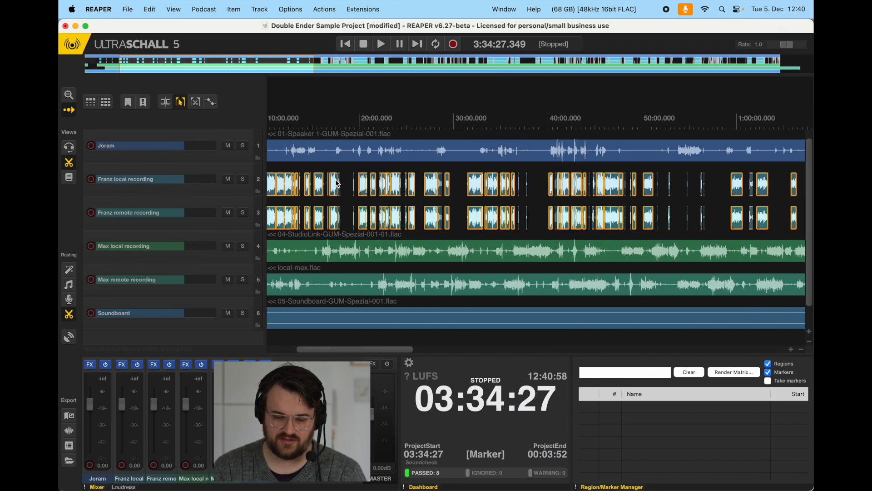
left_click_drag(448, 187, 151, 232)
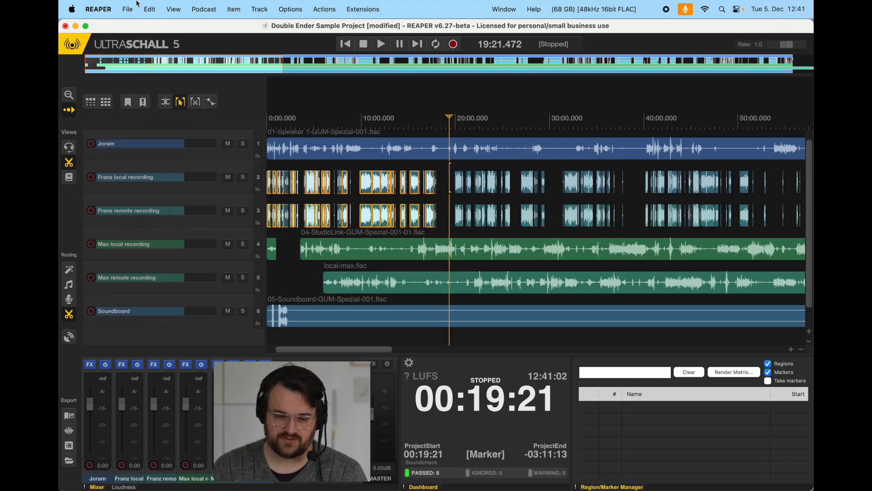
left_click(205, 9)
mouse_move(314, 302)
mouse_move(424, 313)
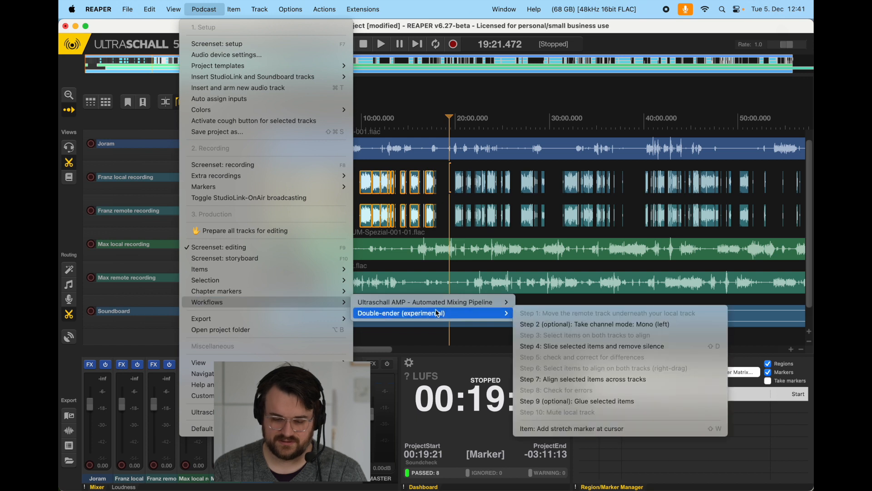
left_click(601, 379)
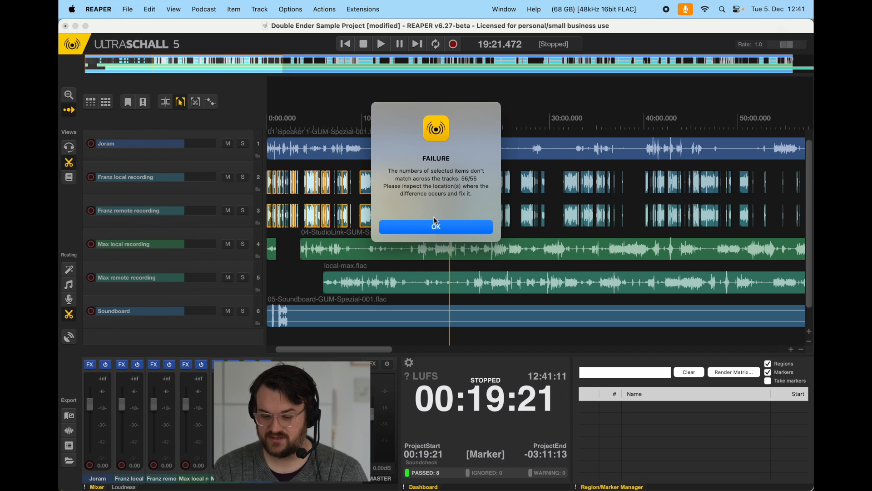
left_click(443, 226)
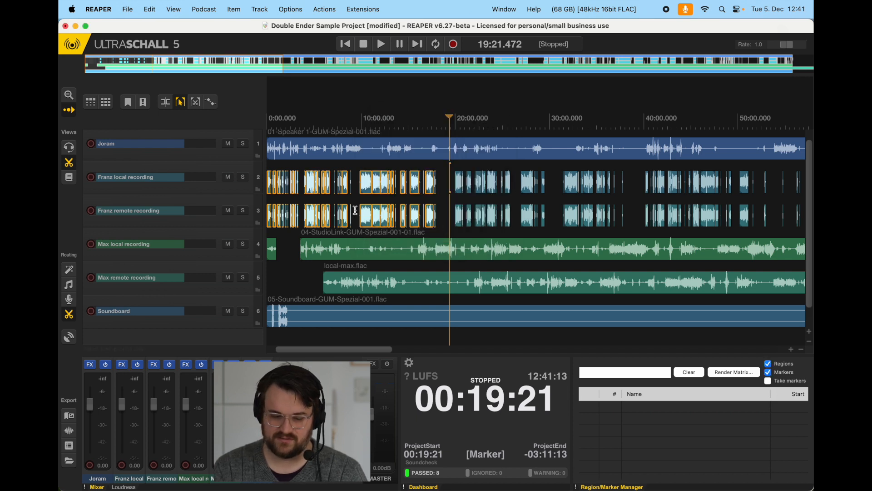
Delete the extra track 2 slice around 5:31 and extend the preceding slice's end to match the single track 3 slice below.
scroll(355, 210, "up", 10)
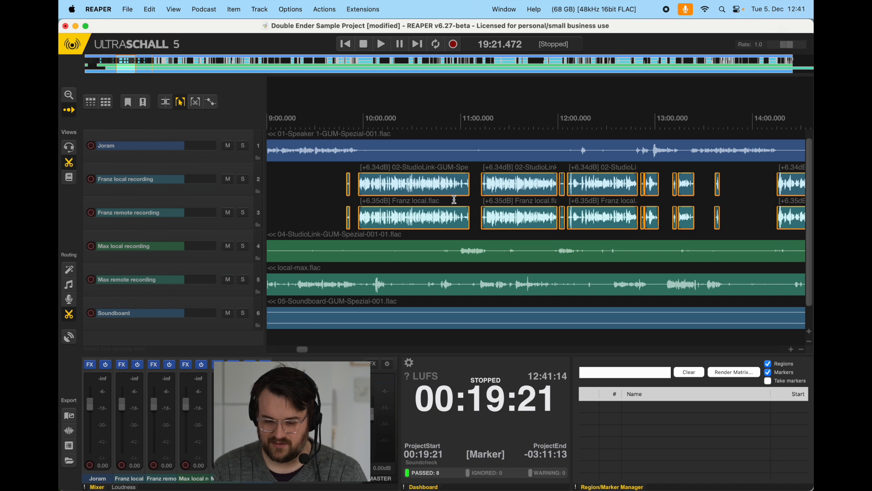
scroll(471, 196, "right", 2)
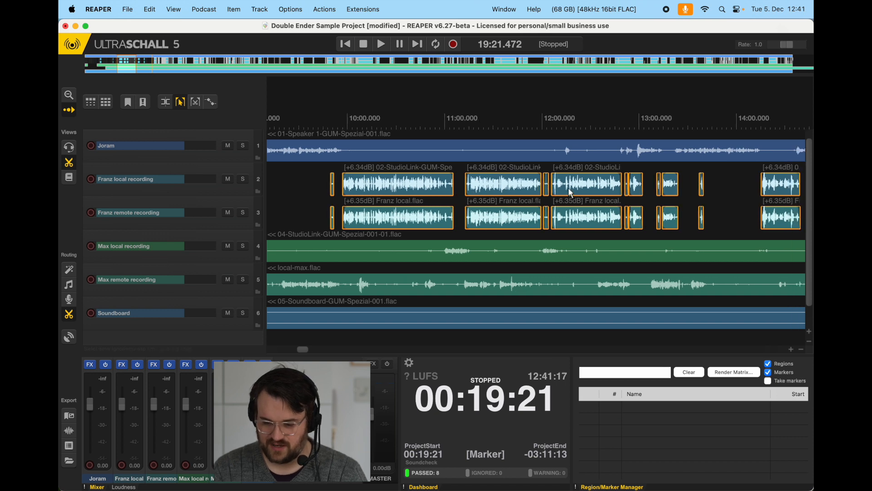
scroll(569, 189, "up", 5)
scroll(568, 187, "left", 10)
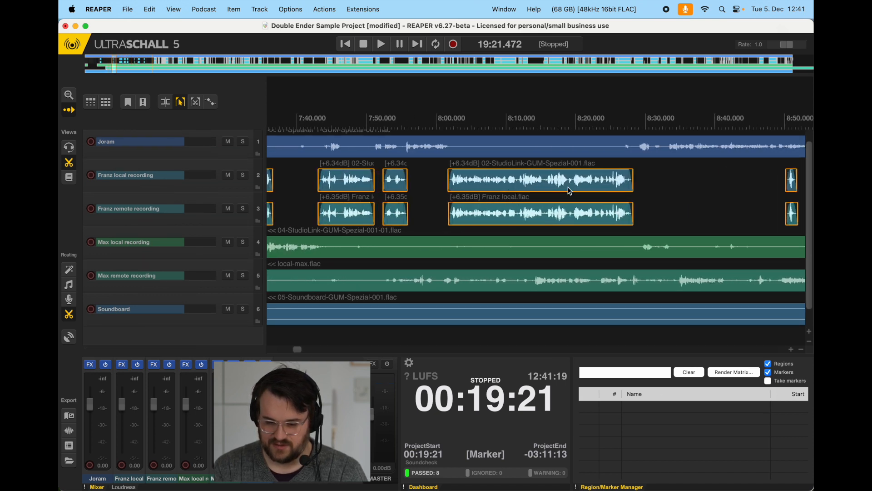
scroll(570, 191, "left", 10)
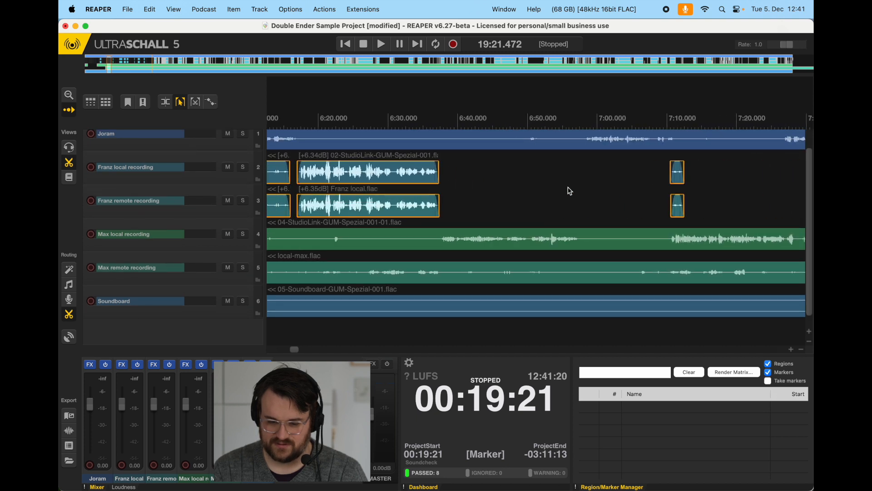
scroll(570, 191, "left", 10)
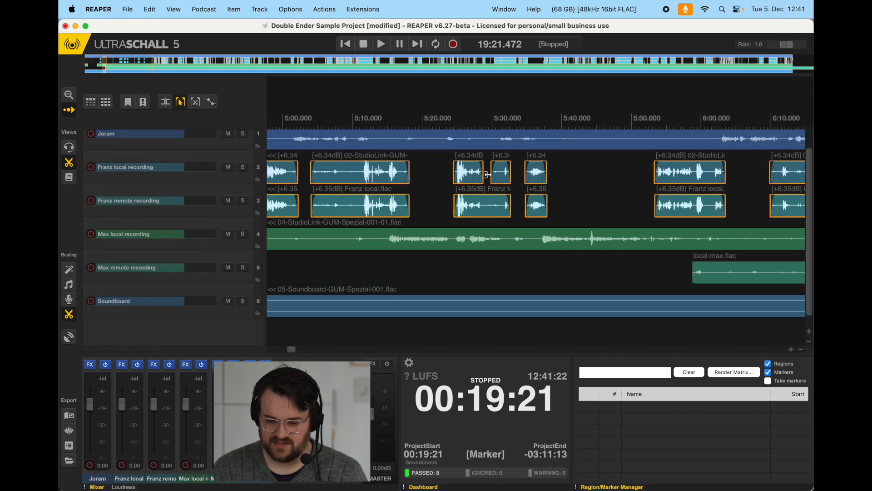
scroll(488, 174, "up", 5)
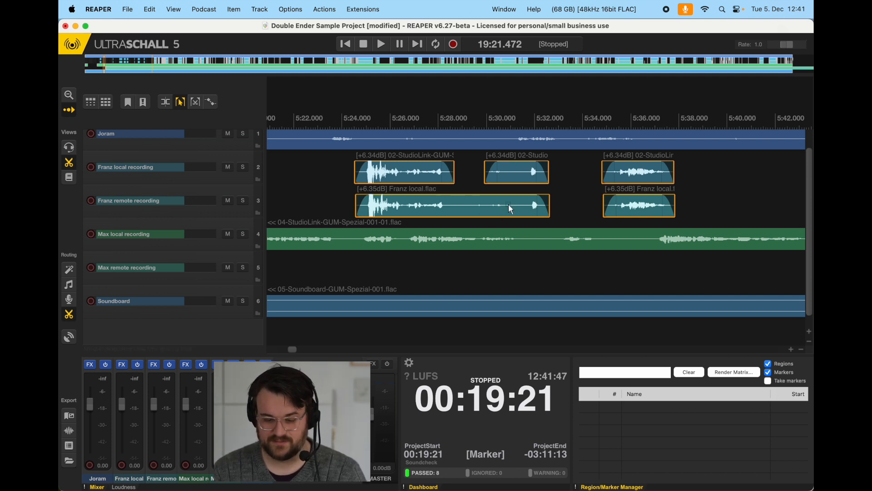
left_click(564, 190)
left_click(525, 169)
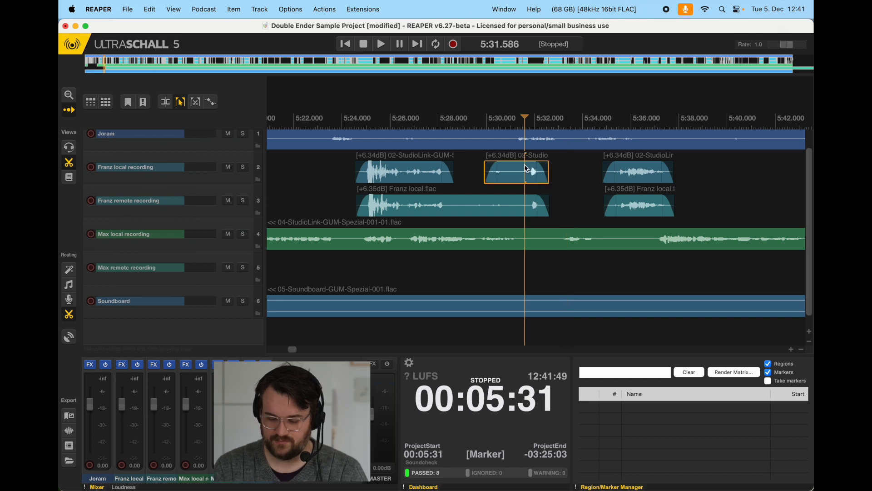
key("Delete")
left_click_drag(453, 181, 549, 193)
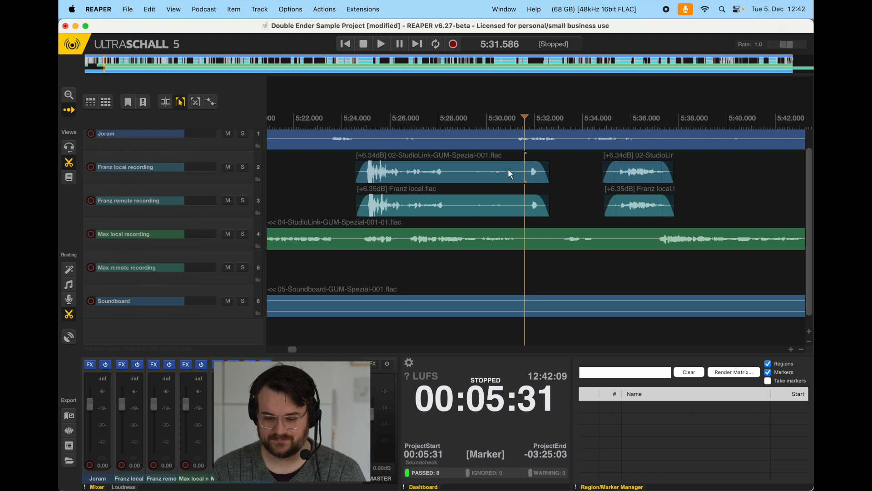
Align the slices on tracks 2 and 3 from the start to about 39:00 with the double-ender workflow.
scroll(509, 172, "down", 15)
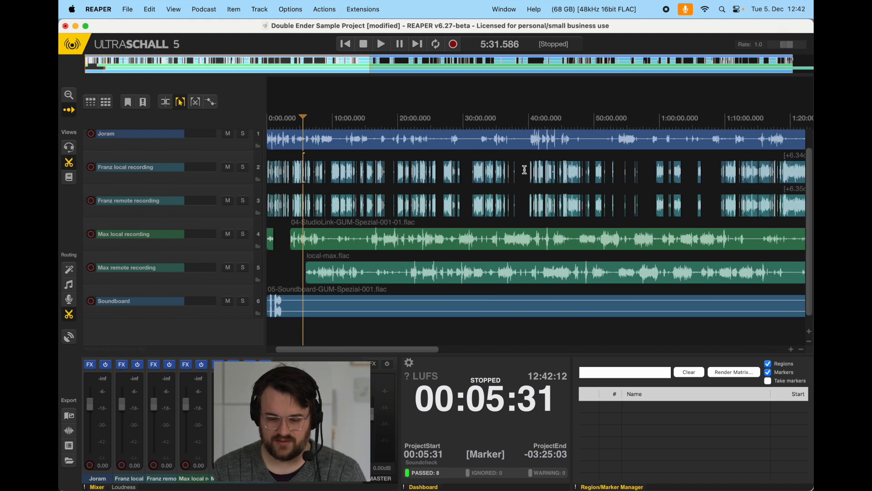
left_click_drag(525, 170, 129, 208)
left_click(210, 3)
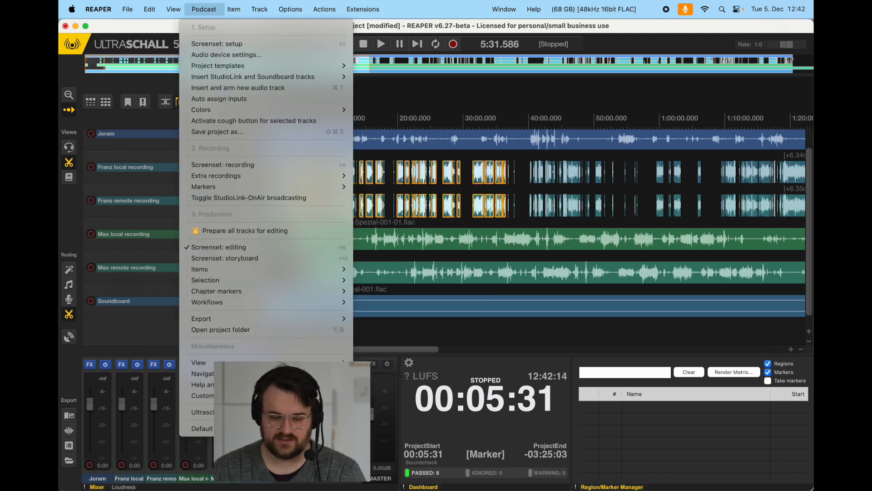
mouse_move(318, 302)
mouse_move(439, 312)
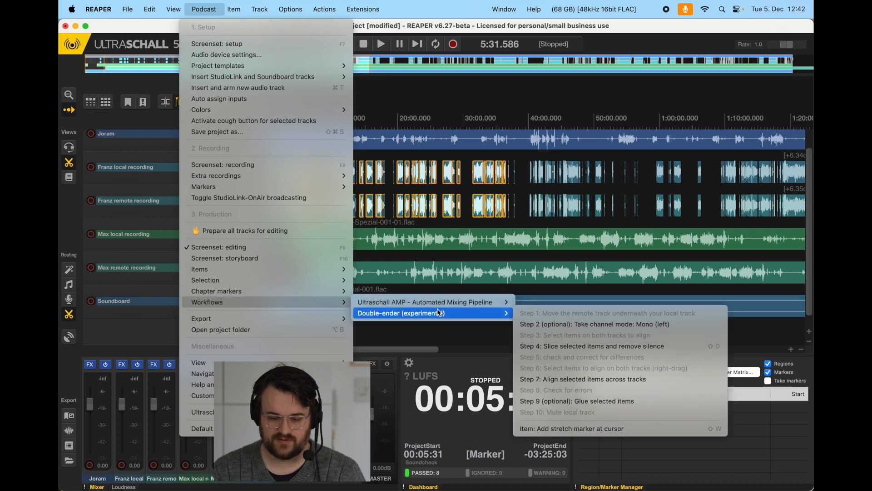
left_click(600, 380)
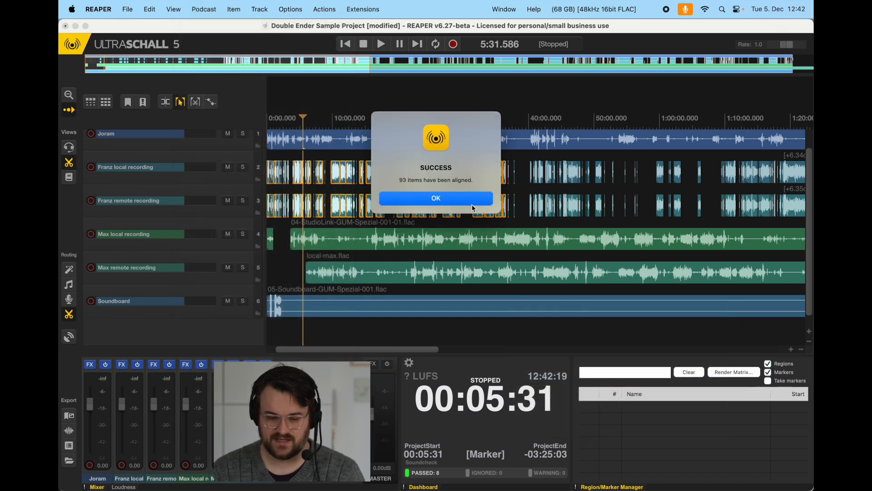
Examine the aligned slices on tracks 2 and 3 between the start and about 38:00.
left_click(472, 207)
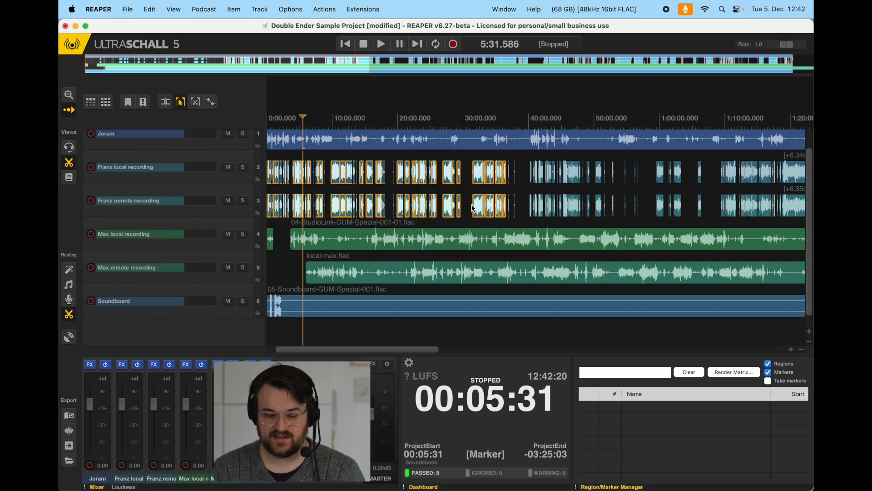
scroll(494, 207, "up", 10)
scroll(494, 206, "right", 5)
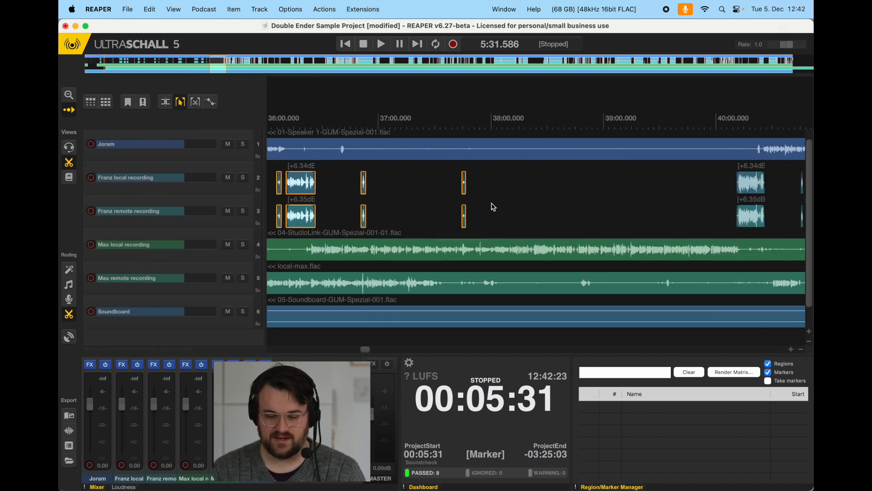
scroll(336, 187, "left", 3)
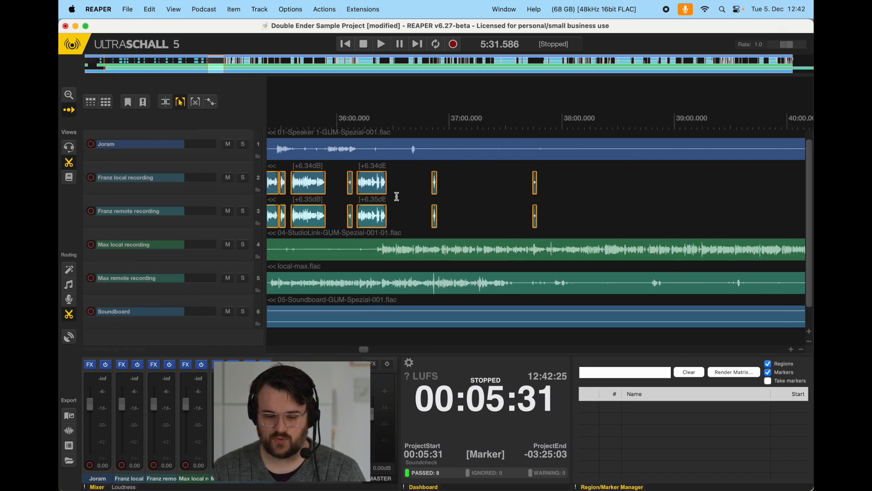
scroll(299, 188, "left", 2)
scroll(299, 188, "left", 2)
scroll(345, 182, "left", 20)
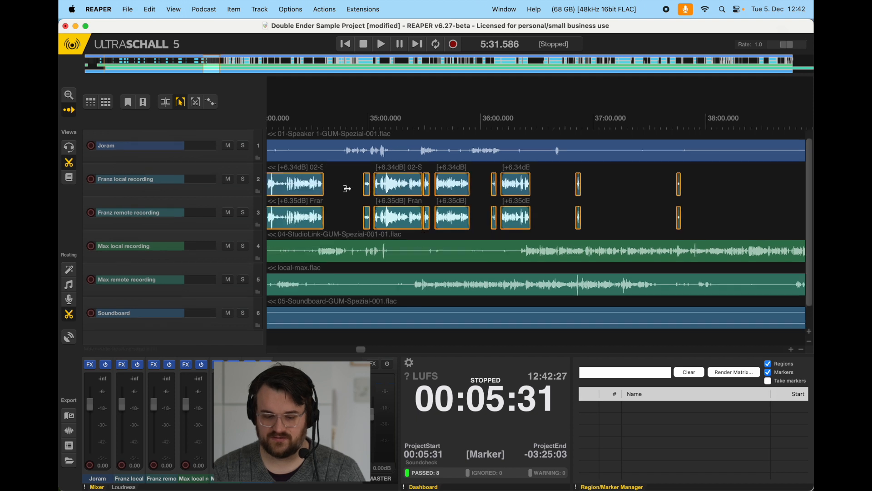
scroll(347, 188, "left", 15)
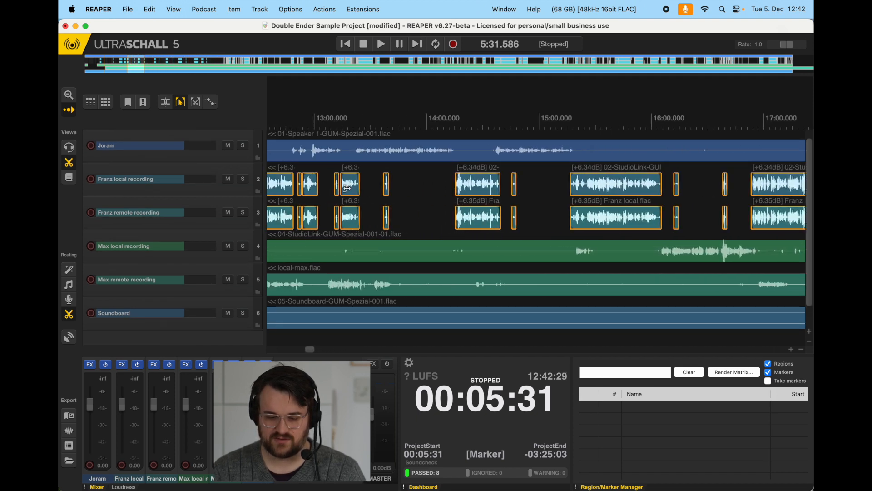
scroll(347, 188, "down", 8)
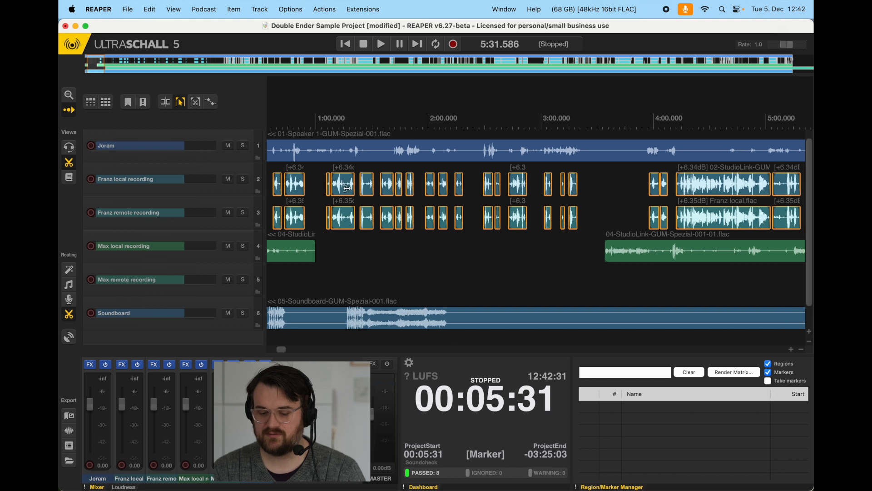
scroll(419, 190, "down", 2)
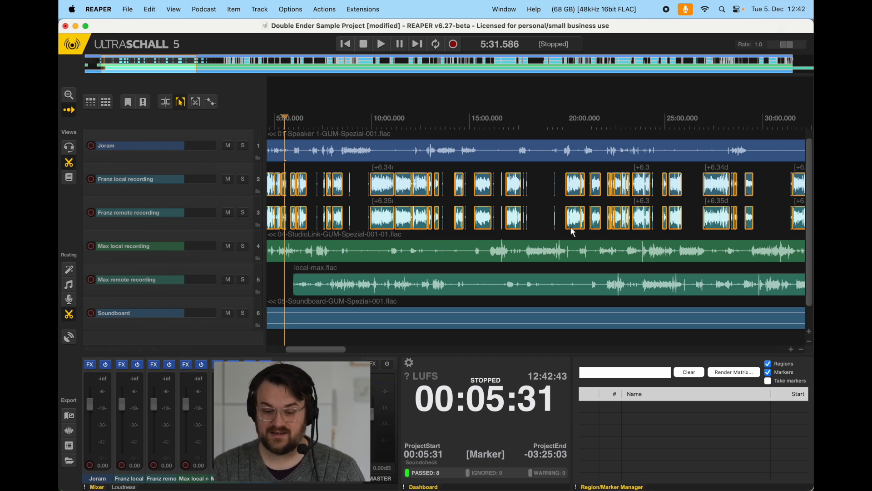
scroll(640, 226, "right", 10)
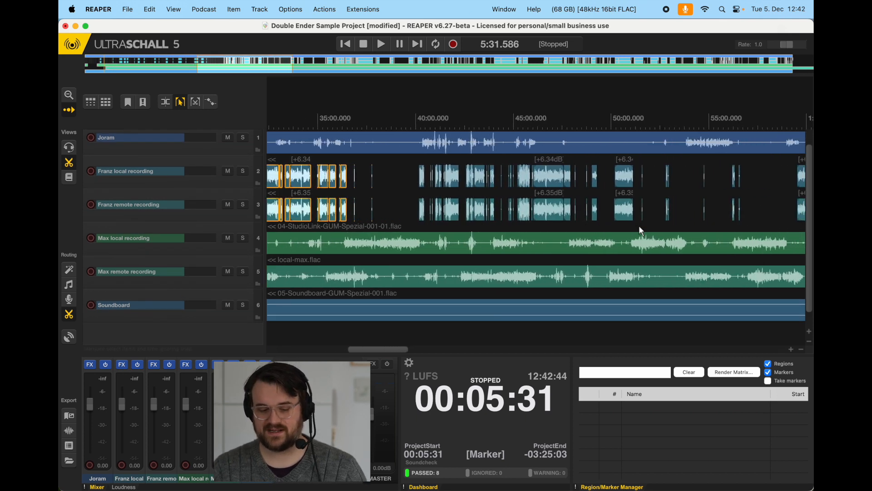
Align the next batch of slices on tracks 2 and 3, from about 39:00 to 1:31:00, with the double-ender workflow.
scroll(579, 211, "down", 6)
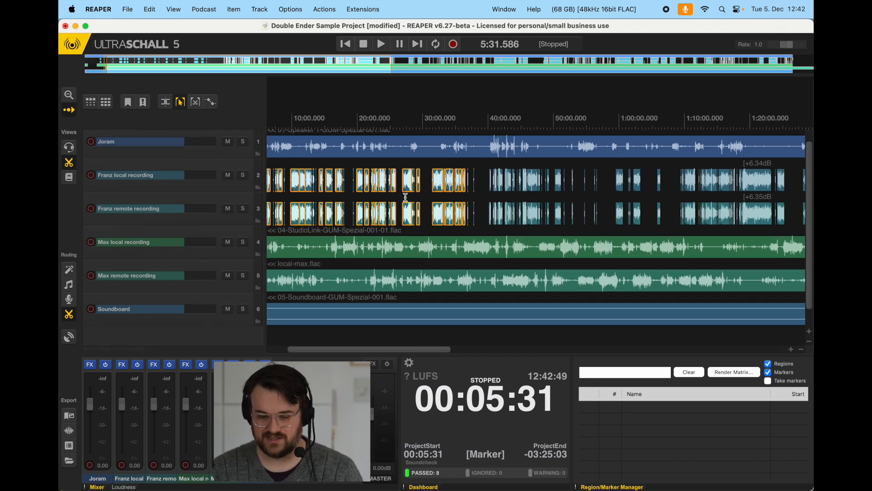
scroll(406, 198, "right", 3)
left_click(394, 175)
left_click_drag(443, 182, 741, 215)
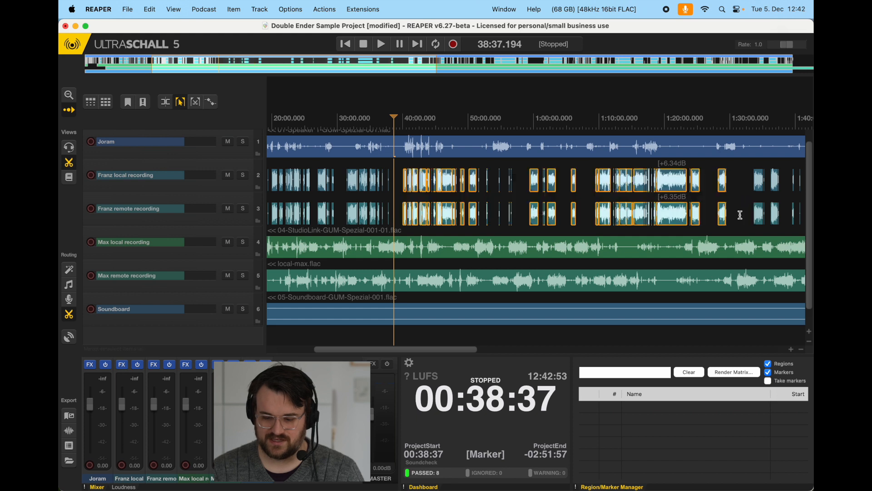
left_click(270, 4)
mouse_move(205, 9)
mouse_move(318, 301)
left_click(629, 382)
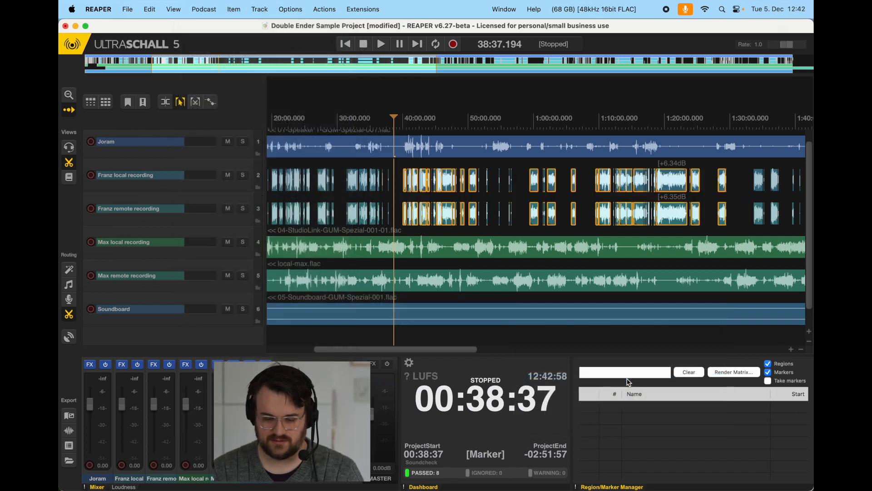
key("Return")
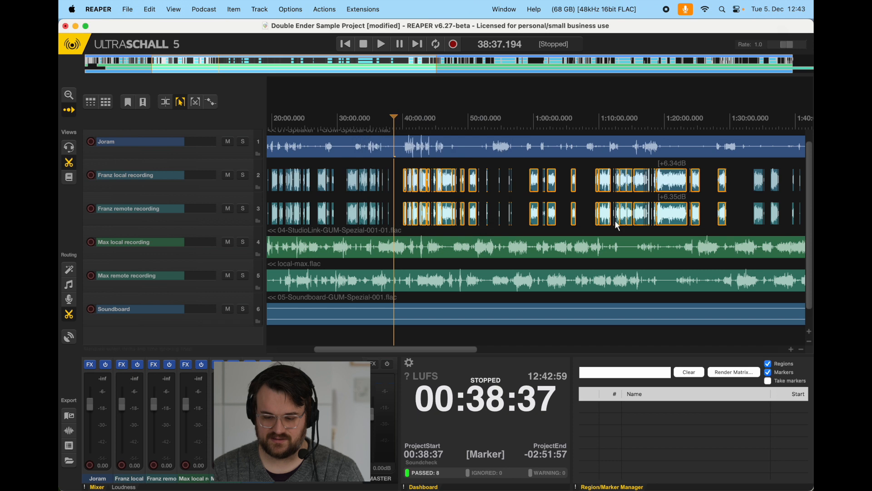
Try to align the slices on tracks 2 and 3 from about 1:32:00 to 2:10:00.
scroll(616, 222, "right", 10)
left_click_drag(312, 179, 562, 219)
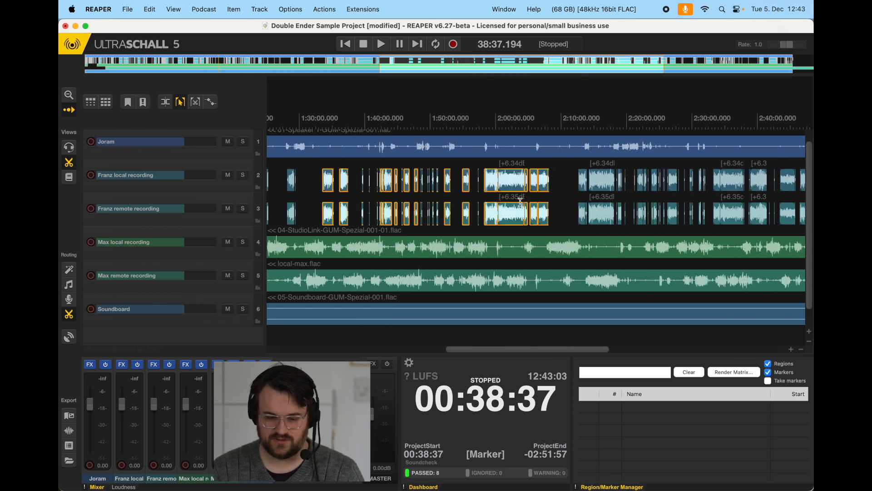
left_click(204, 9)
mouse_move(330, 303)
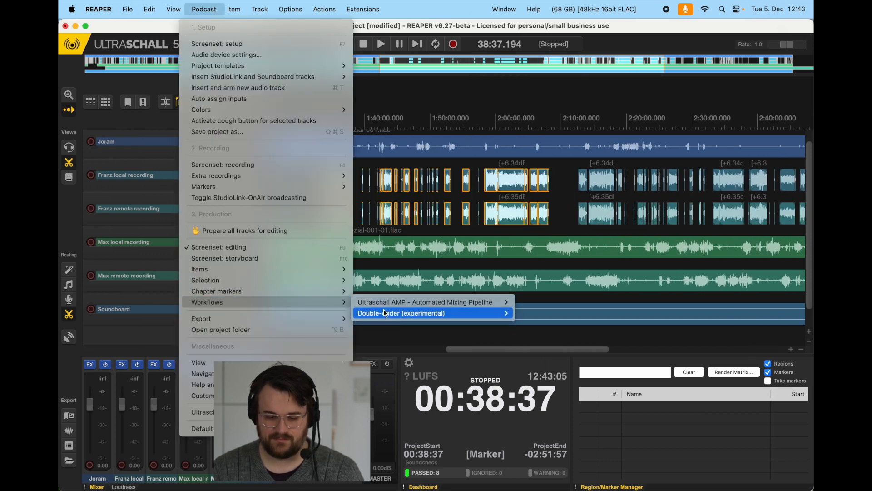
mouse_move(387, 313)
left_click(623, 380)
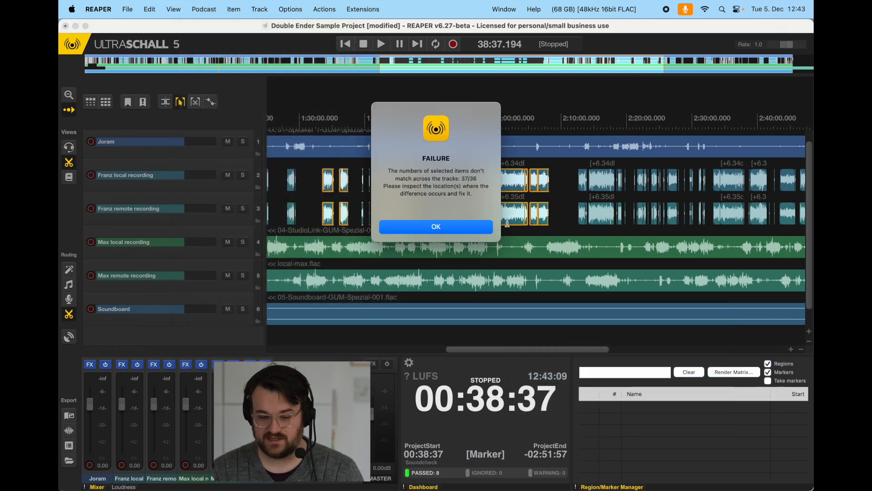
left_click(486, 232)
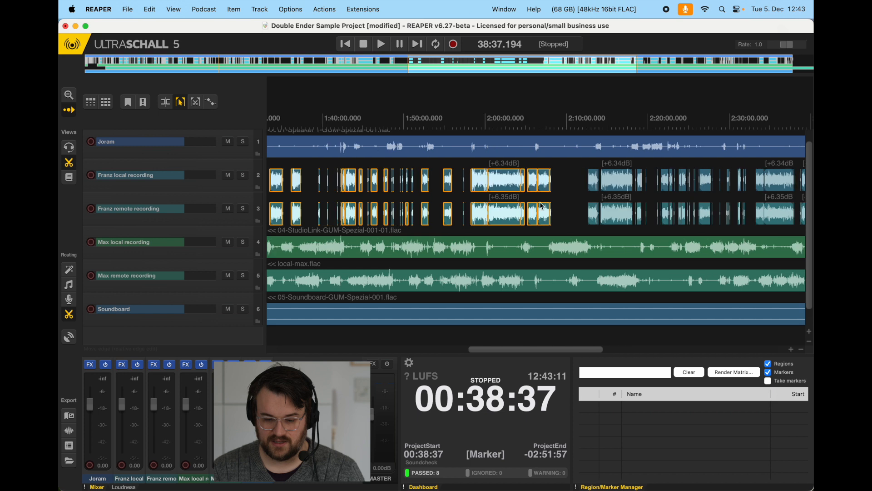
Compare the slices on tracks 2 and 3 from about 2:08:00 back to 1:50:00 to locate the mismatch.
scroll(539, 203, "up", 5)
scroll(540, 202, "left", 6)
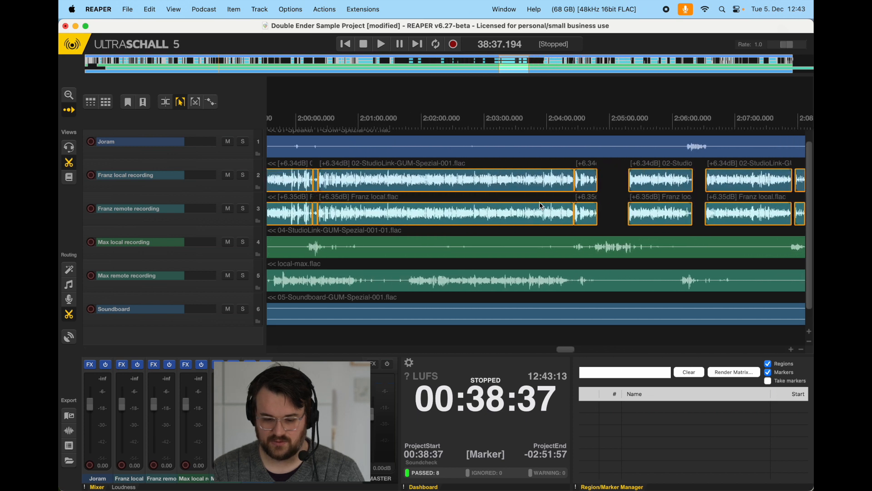
scroll(541, 206, "left", 5)
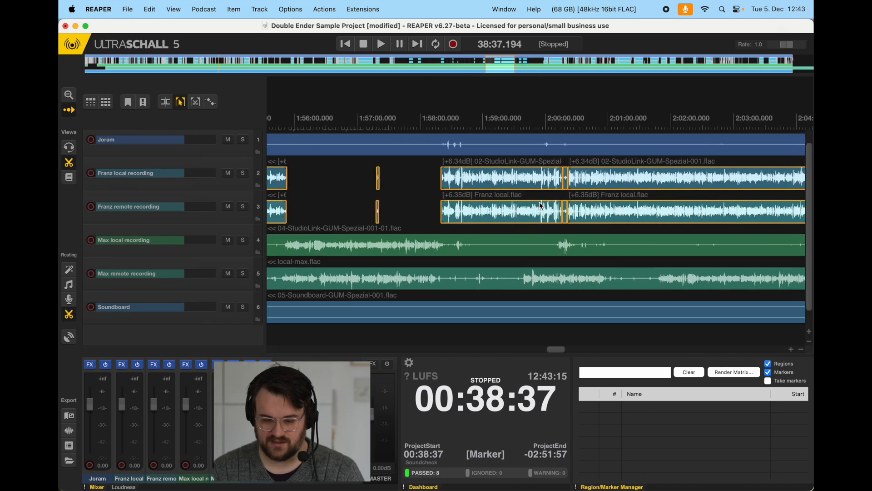
scroll(541, 206, "left", 6)
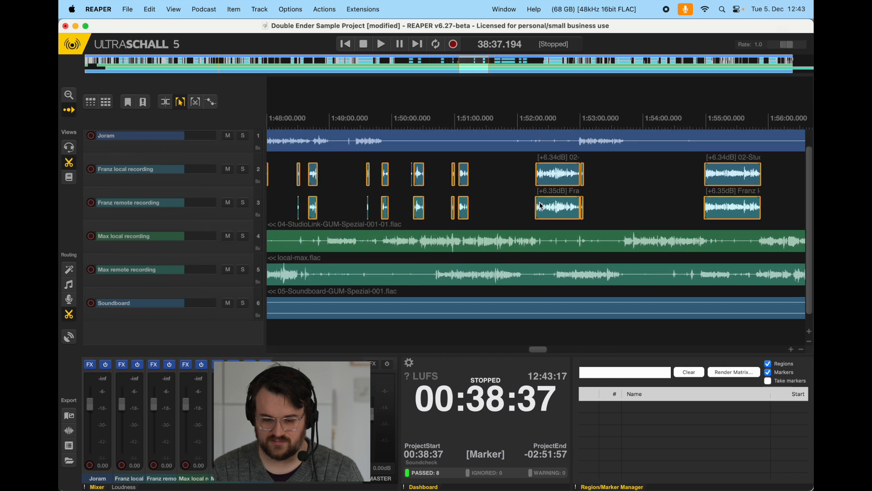
scroll(541, 206, "left", 3)
scroll(541, 205, "up", 3)
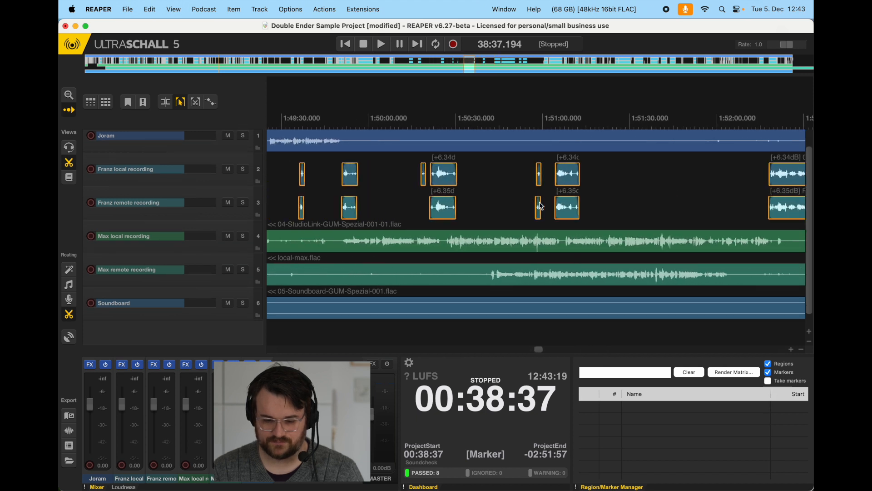
scroll(492, 179, "up", 4)
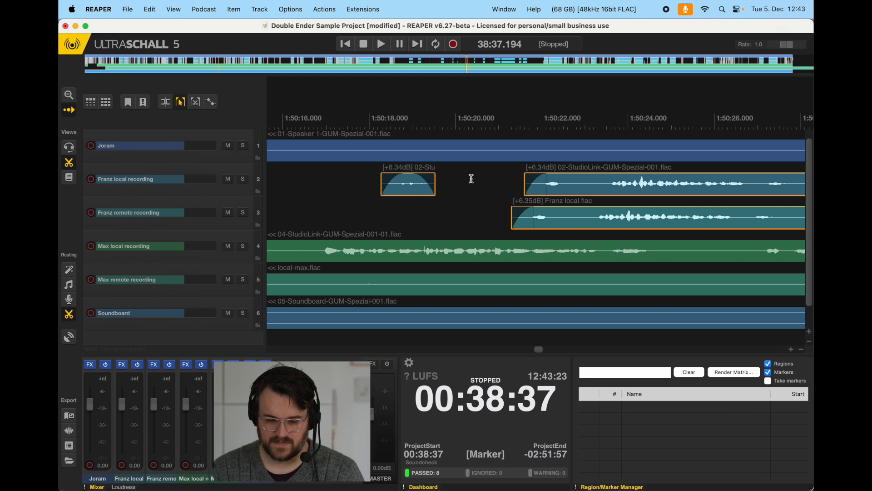
left_click(471, 179)
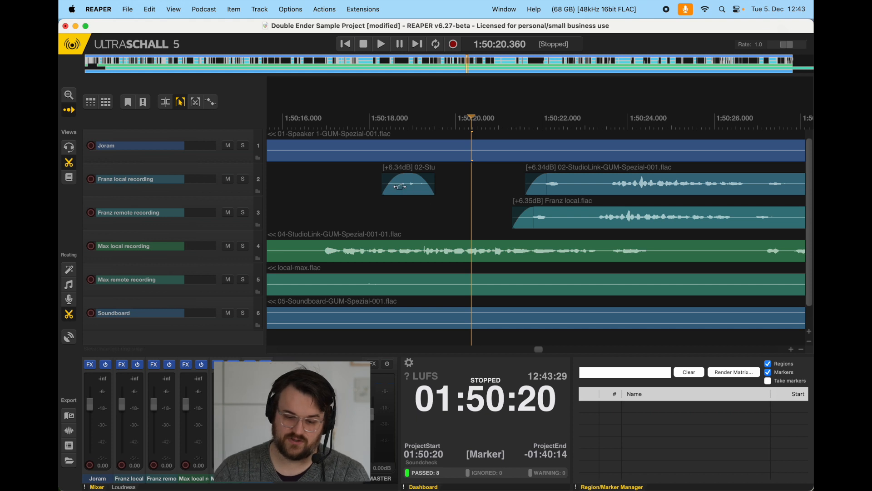
Listen to the extra track 2 slice around 1:50:18 with the track soloed, delete the slice and turn solo off.
left_click(242, 179)
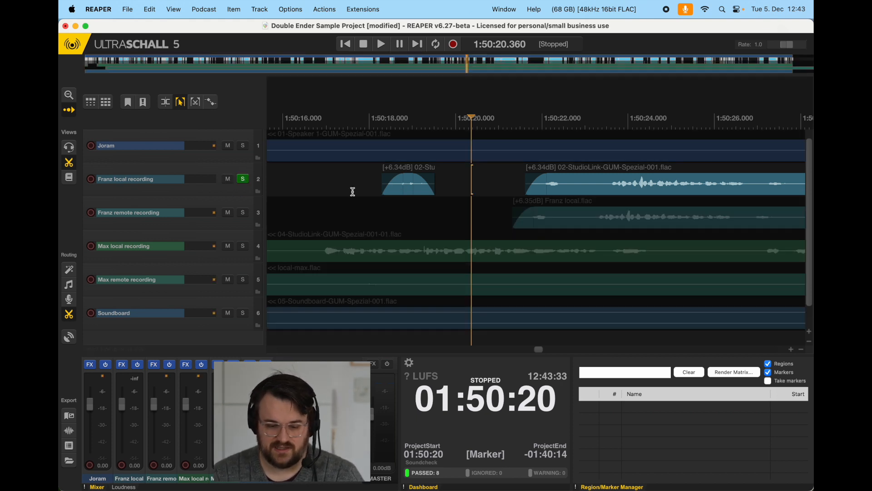
left_click(401, 189)
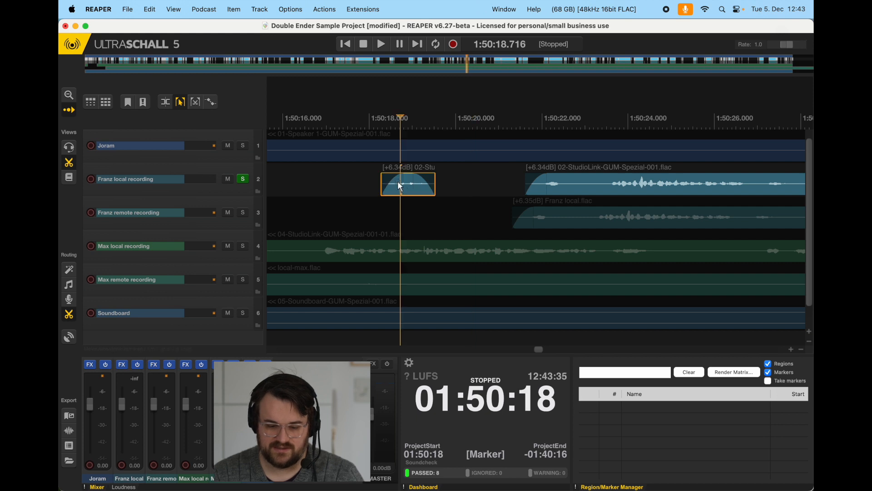
left_click(395, 186)
key("space")
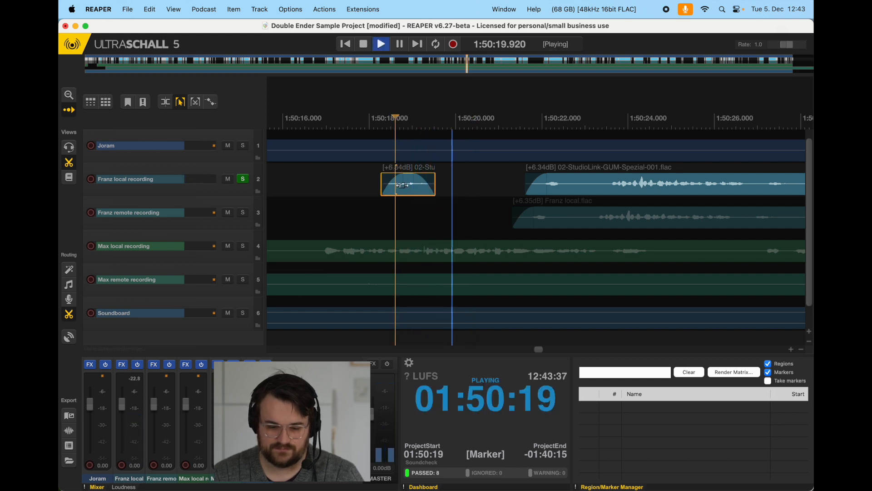
key("space")
left_click(243, 179)
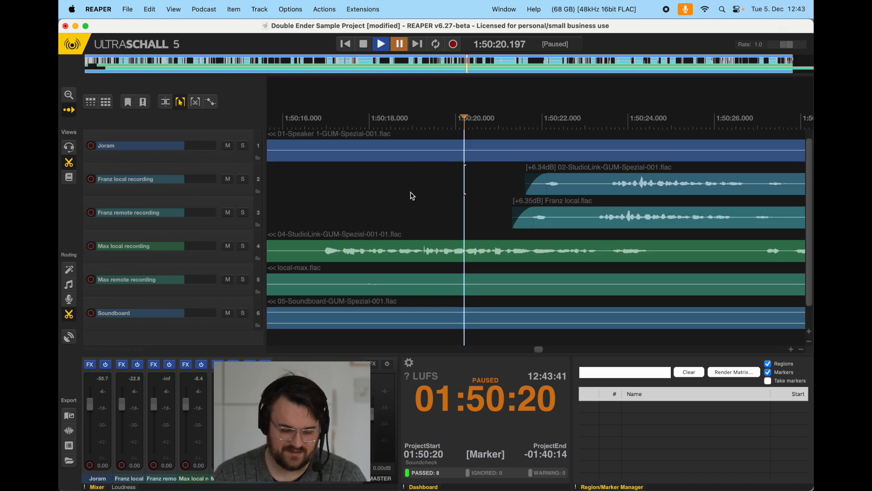
Align all slices on tracks 2 and 3 from the start to about 2:10:00 with the double-ender workflow.
scroll(409, 193, "down", 10)
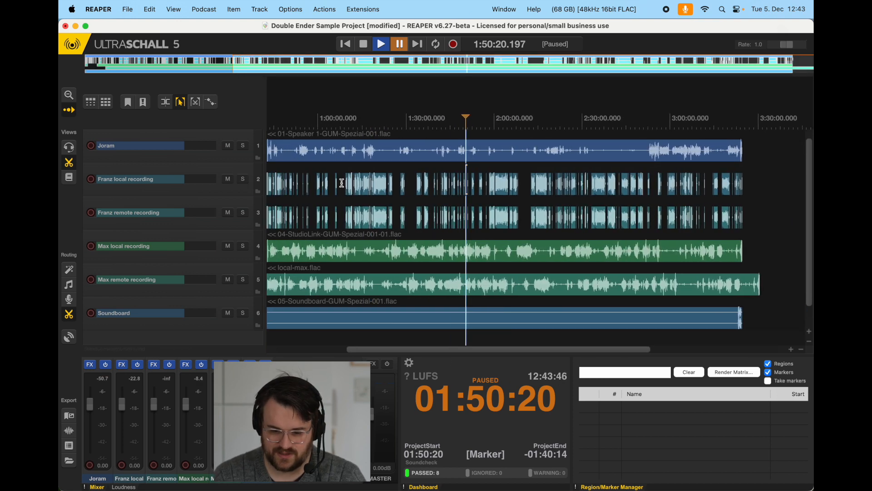
scroll(341, 183, "left", 5)
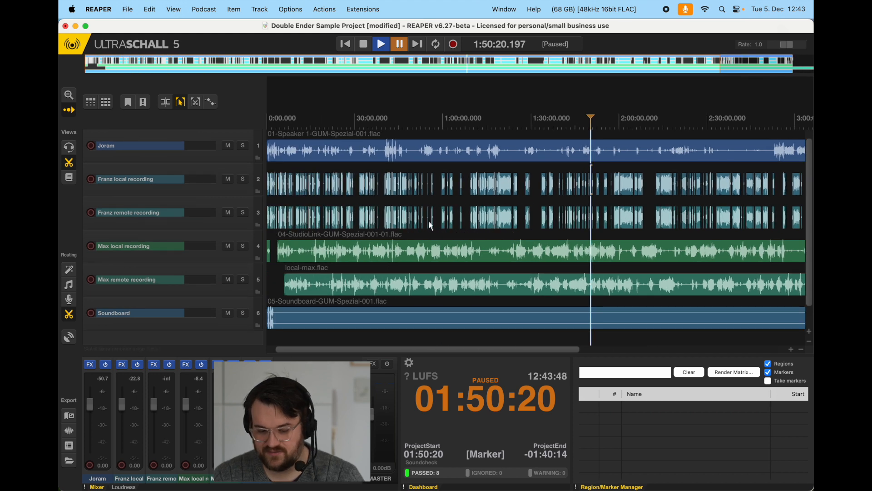
left_click_drag(653, 184, 228, 216)
left_click(228, 212)
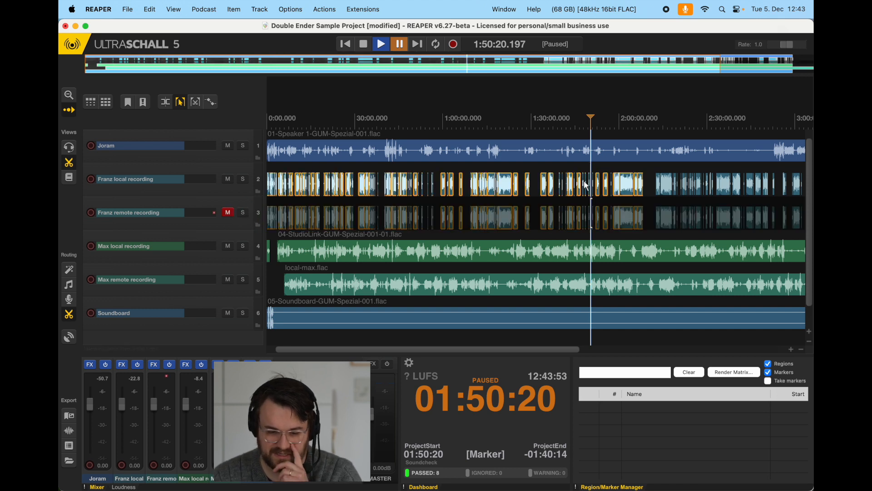
left_click(228, 212)
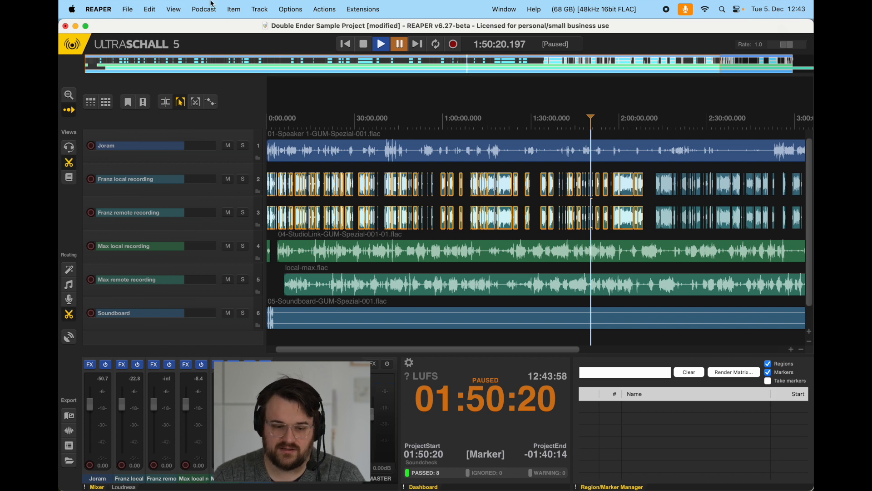
left_click(212, 7)
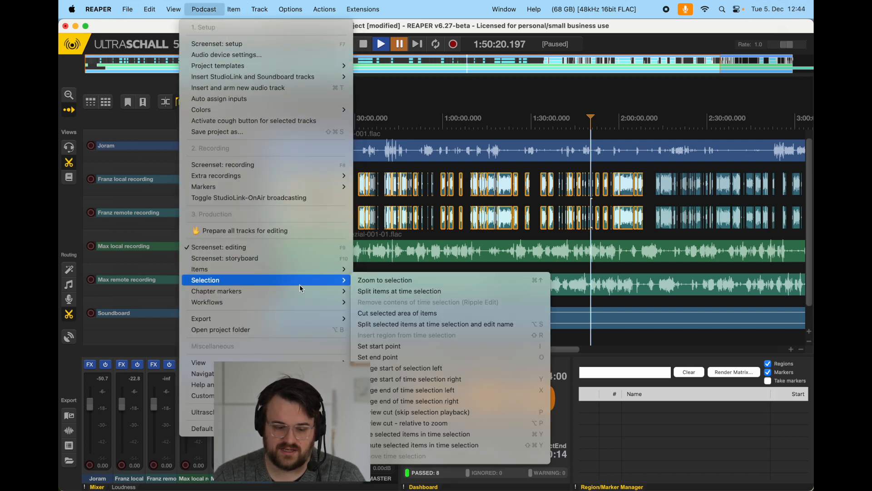
mouse_move(332, 303)
mouse_move(484, 315)
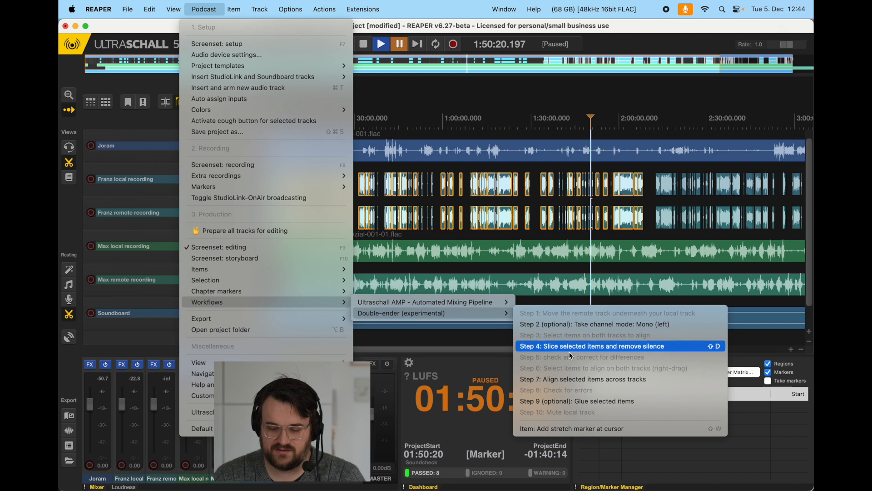
left_click(622, 382)
left_click(461, 198)
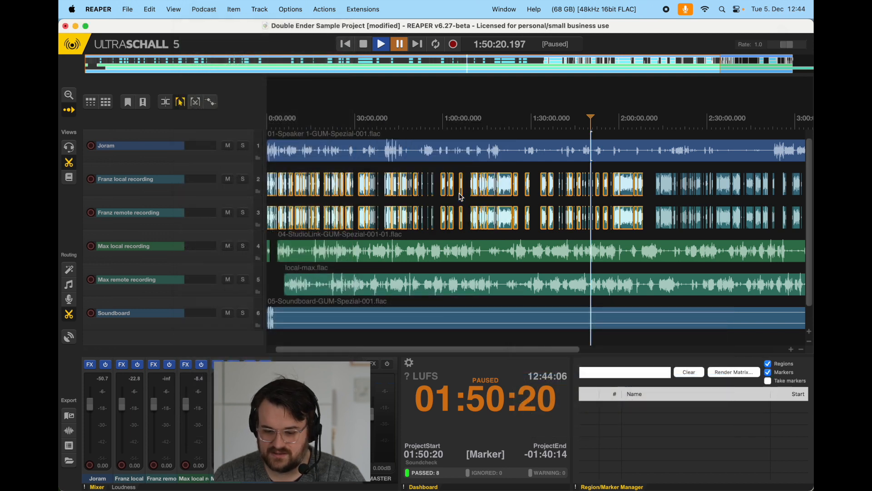
Try to align the slices on tracks 2 and 3 from about 2:12:00 to the end.
scroll(619, 208, "up", 10)
scroll(619, 208, "down", 10)
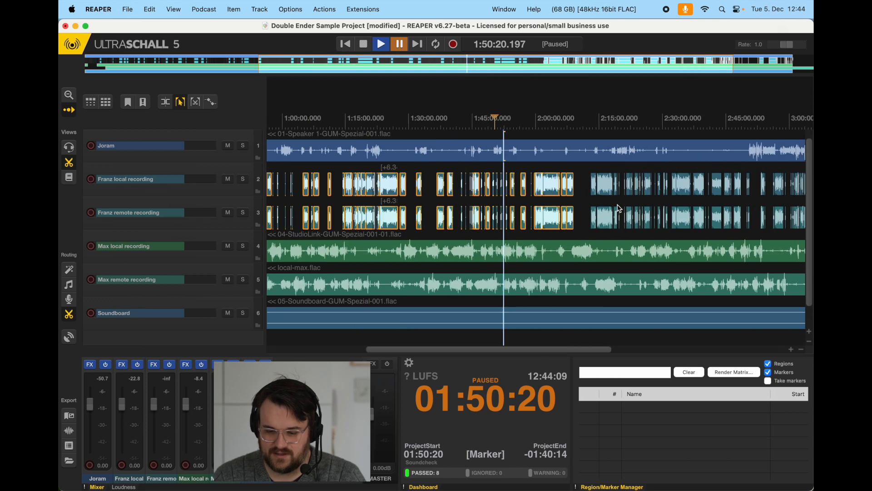
left_click_drag(516, 178, 691, 211)
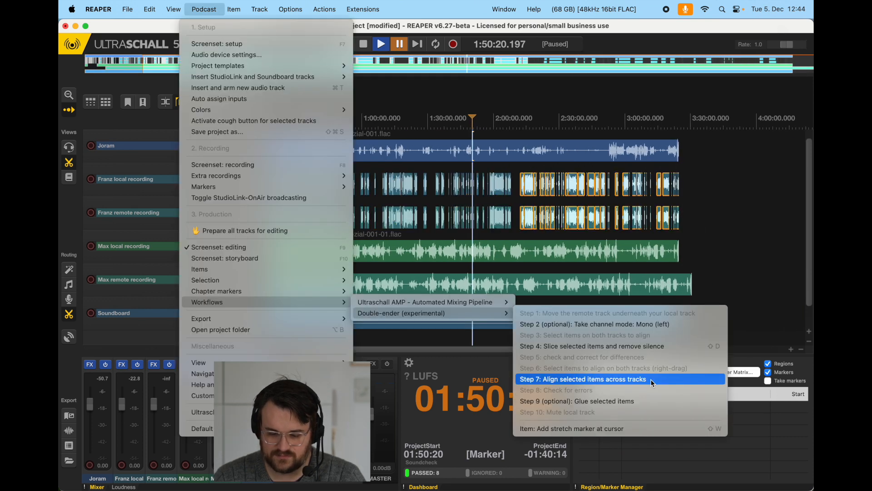
left_click(653, 382)
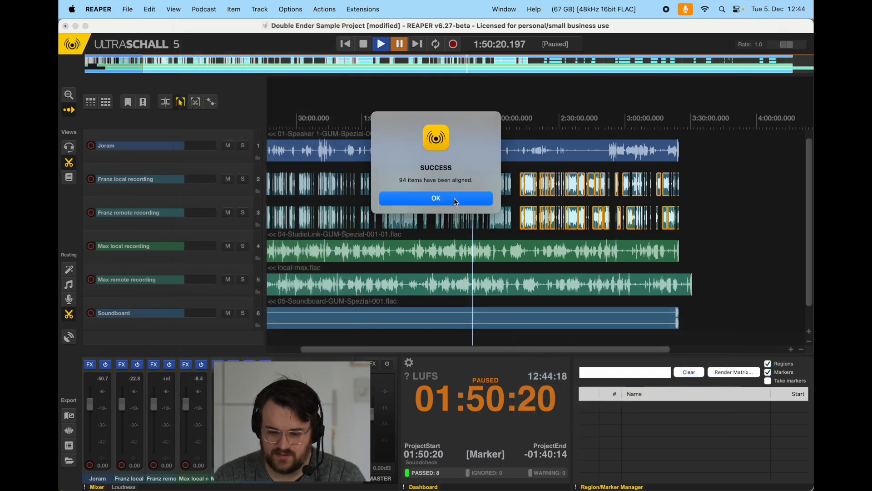
left_click(454, 198)
Compare the slices on tracks 2 and 3 from about 3:23:00 back to 2:32:00 to locate the mismatch.
scroll(650, 211, "up", 10)
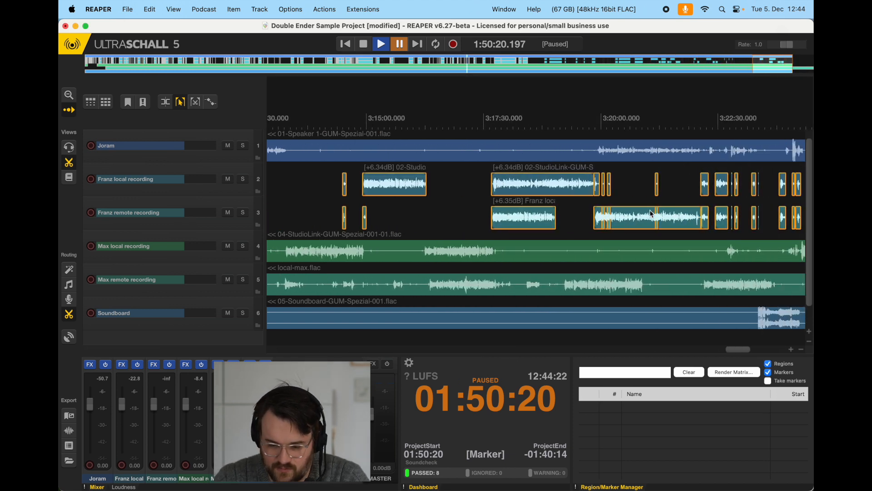
scroll(610, 218, "left", 5)
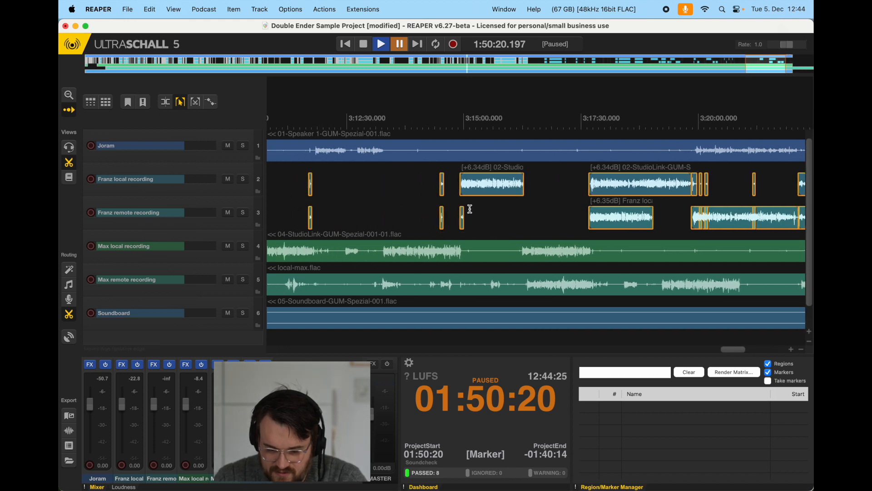
scroll(386, 177, "up", 8)
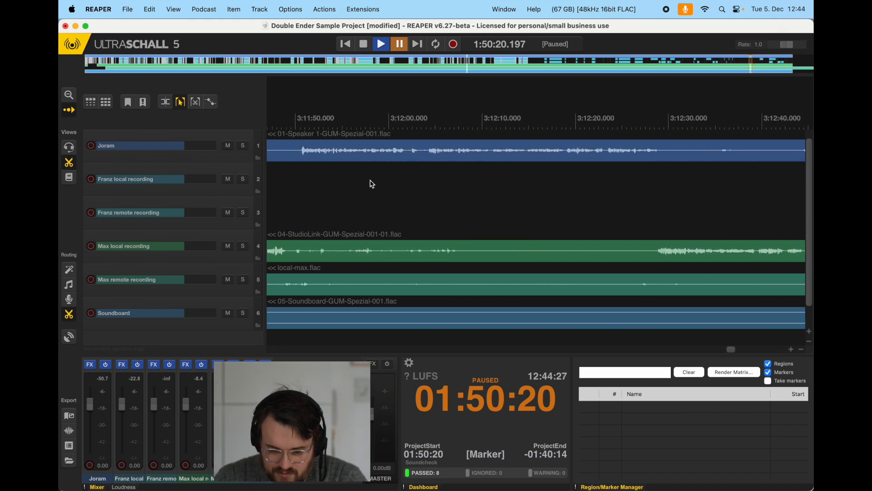
scroll(371, 184, "left", 2)
scroll(491, 211, "left", 10)
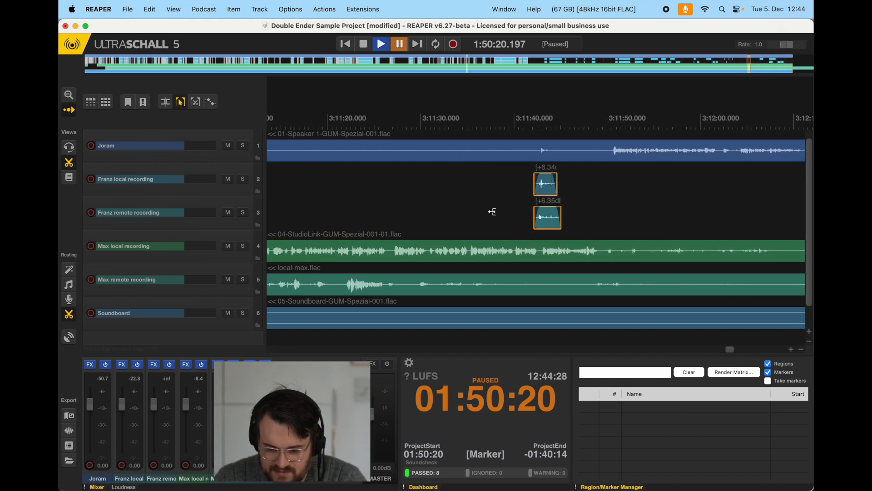
scroll(492, 211, "left", 15)
scroll(492, 211, "down", 3)
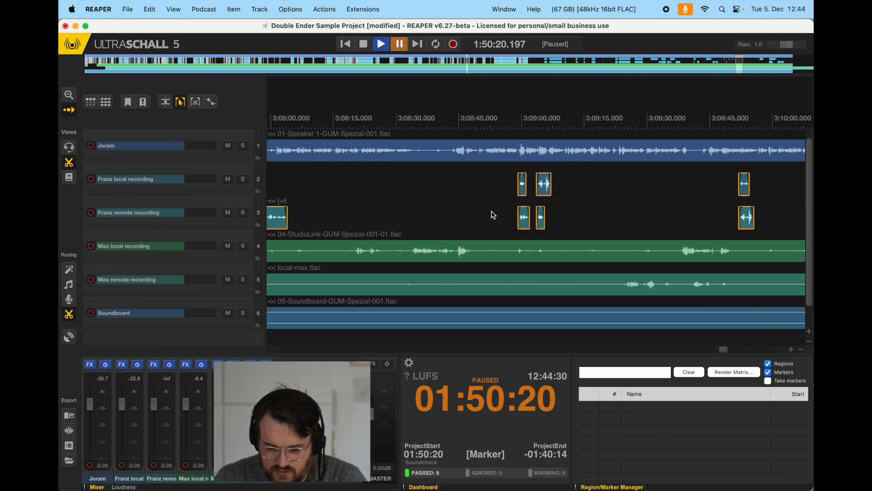
scroll(493, 215, "left", 5)
scroll(495, 216, "down", 5)
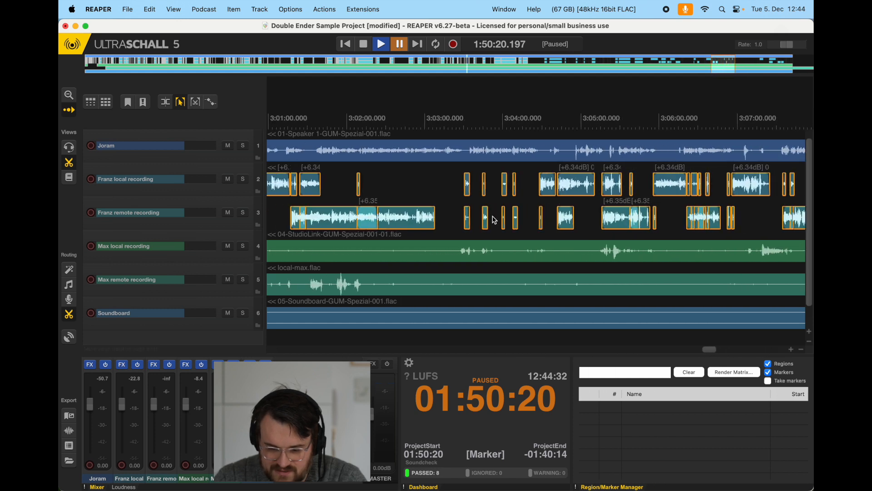
scroll(495, 220, "left", 5)
scroll(495, 220, "down", 5)
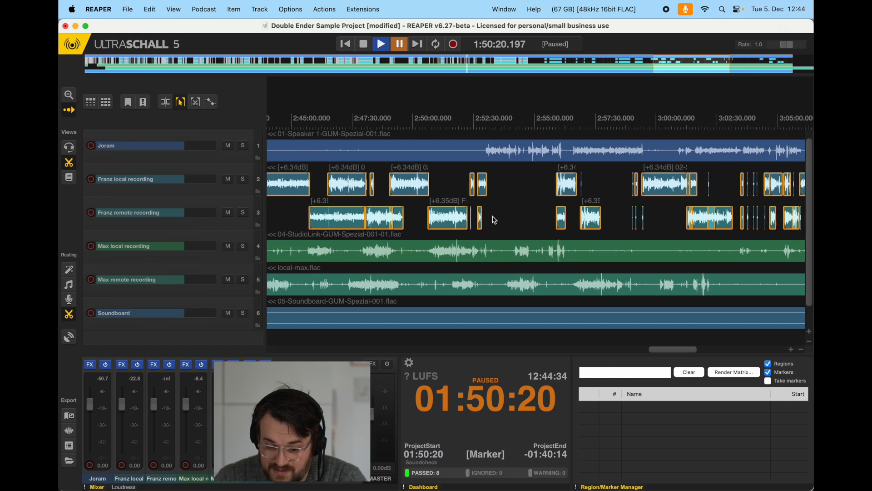
scroll(494, 220, "left", 3)
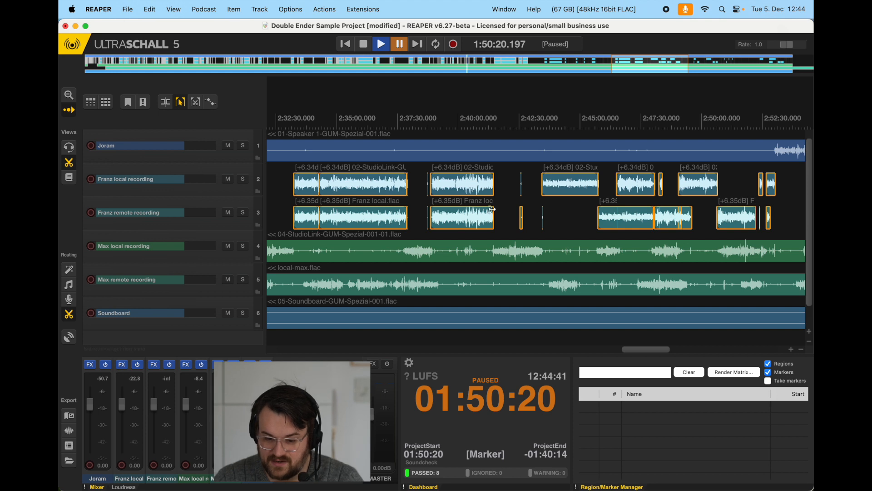
Undo the last alignment and delete the extra track 3 slice around 2:41:47.
left_click(543, 215)
key("super+z")
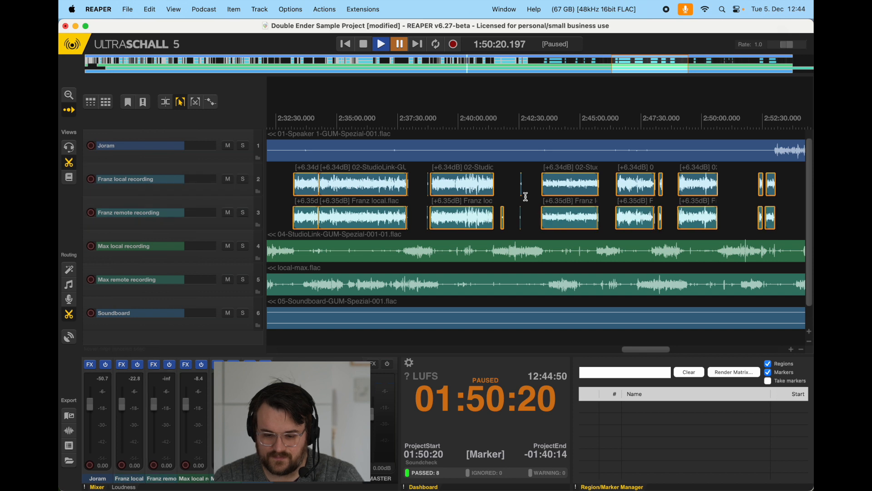
scroll(501, 208, "up", 10)
left_click(522, 209)
left_click(507, 214)
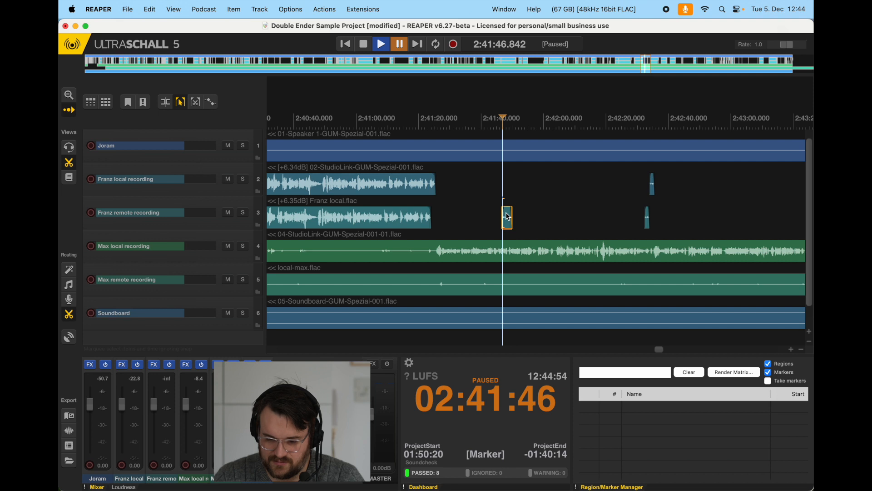
key("Delete")
key("space")
scroll(524, 216, "down", 10)
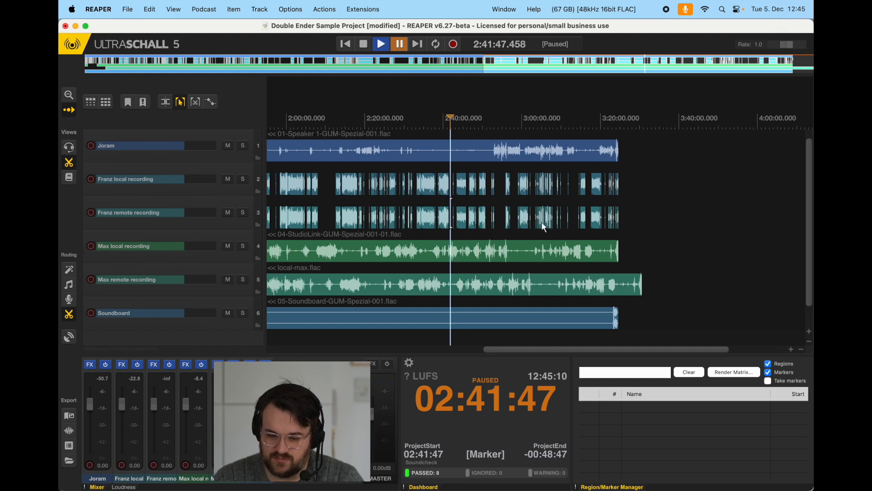
Delete the short track 2 slice around 3:19:55 and extend the end of the slice before it to about 3:19:57.
scroll(463, 187, "up", 5)
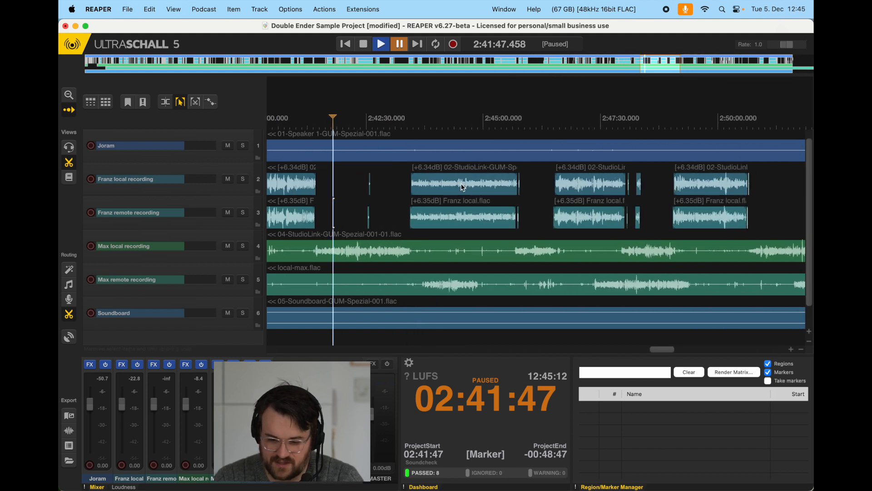
scroll(462, 187, "right", 10)
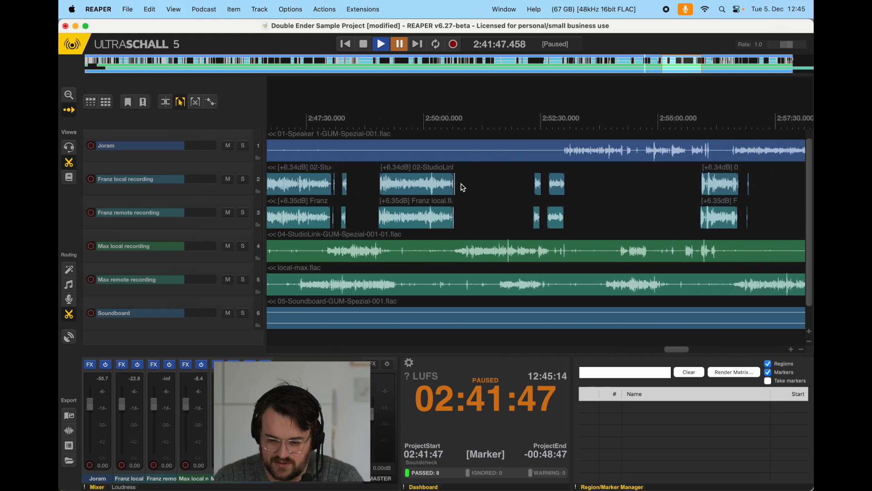
scroll(462, 188, "up", 3)
scroll(462, 187, "right", 5)
scroll(462, 188, "right", 6)
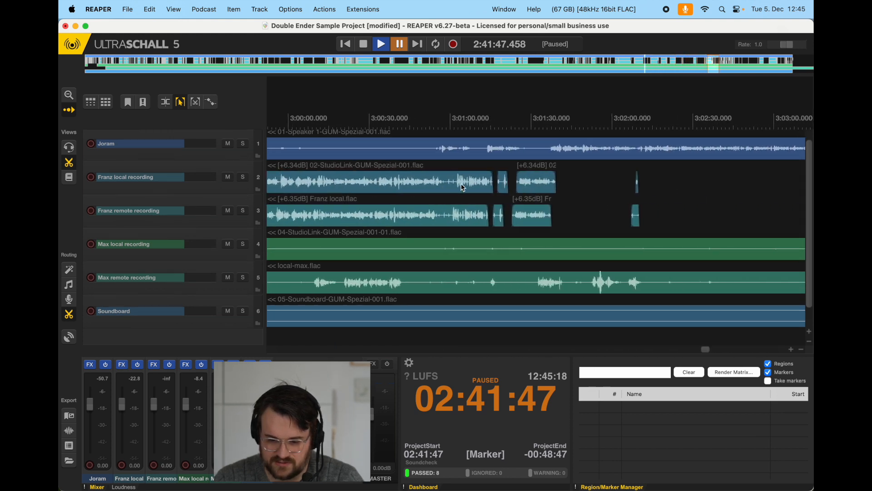
scroll(462, 188, "right", 10)
scroll(573, 179, "up", 5)
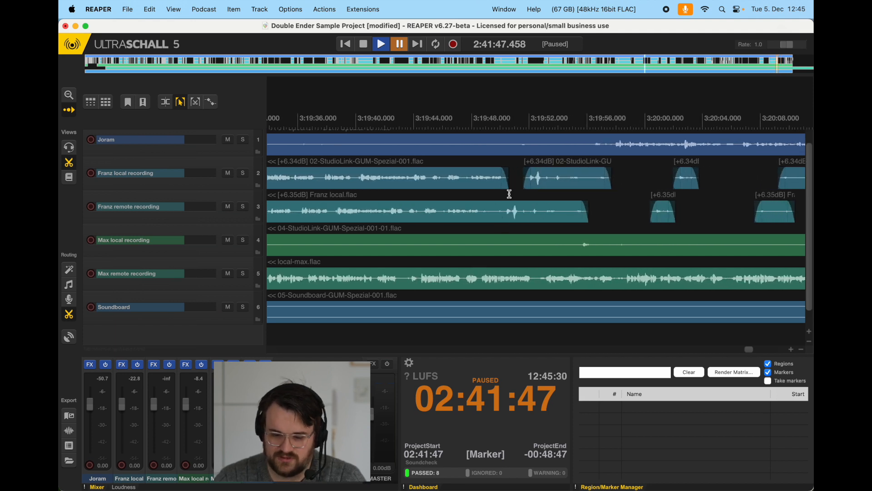
left_click(582, 179)
key("Delete")
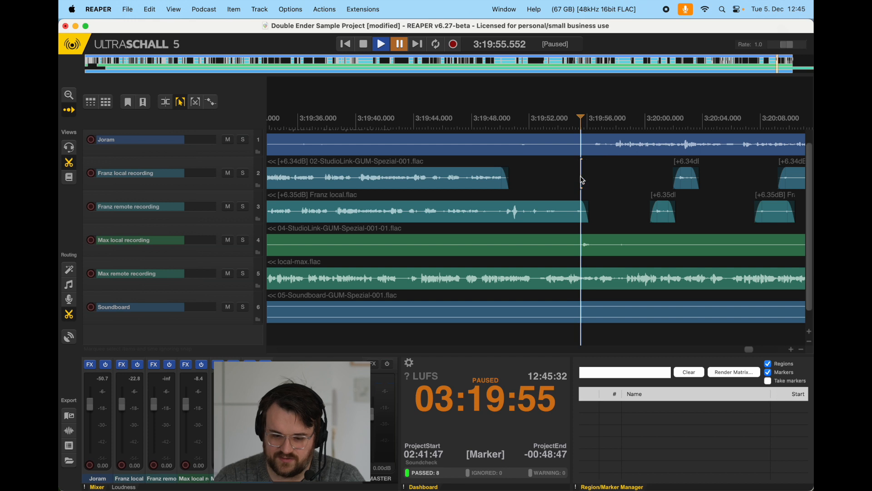
left_click_drag(507, 185, 598, 188)
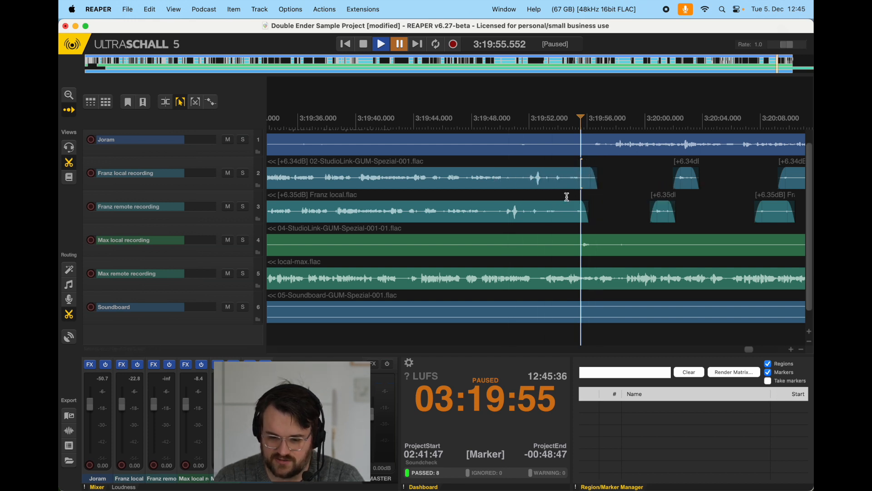
Align the slices on tracks 2 and 3 from about 2:12:00 to the end with the double-ender workflow.
scroll(553, 179, "down", 10)
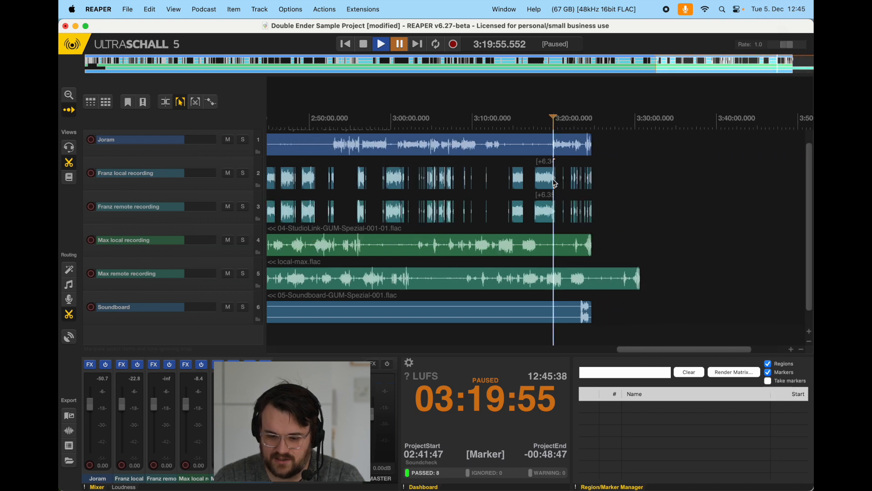
scroll(555, 183, "down", 3)
left_click_drag(619, 175, 287, 211)
left_click(152, 7)
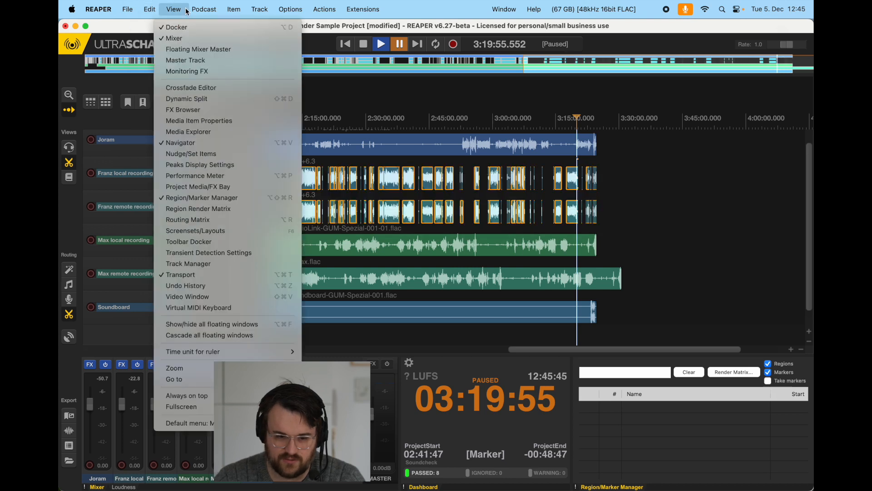
mouse_move(204, 9)
mouse_move(350, 303)
mouse_move(383, 312)
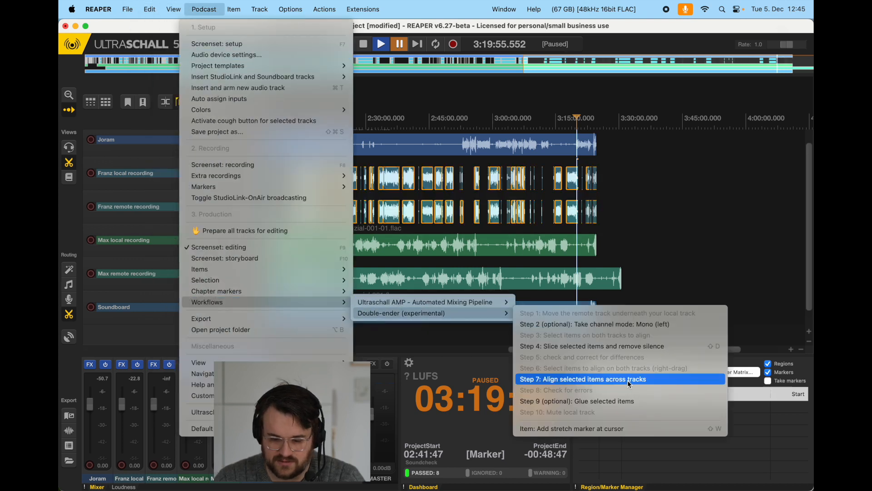
left_click(628, 380)
left_click(439, 198)
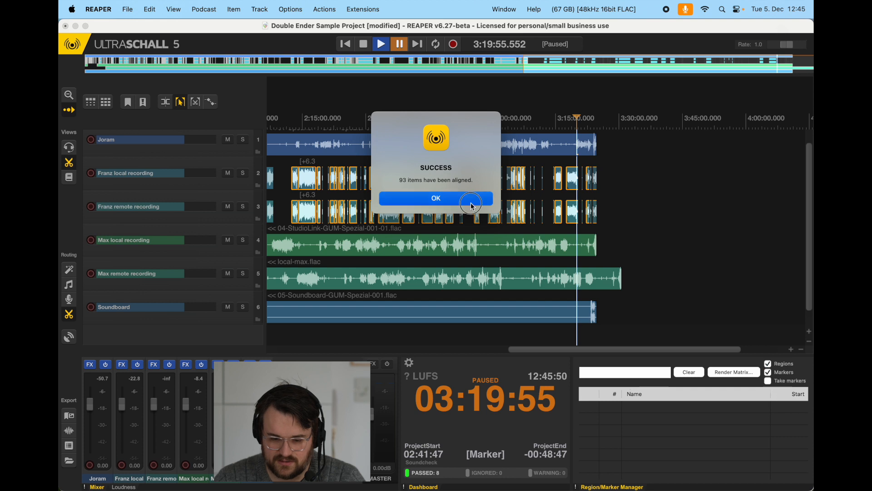
Check the slice alignment on tracks 2 and 3 from about 2:45:00 to the end of the recording.
scroll(439, 196, "up", 6)
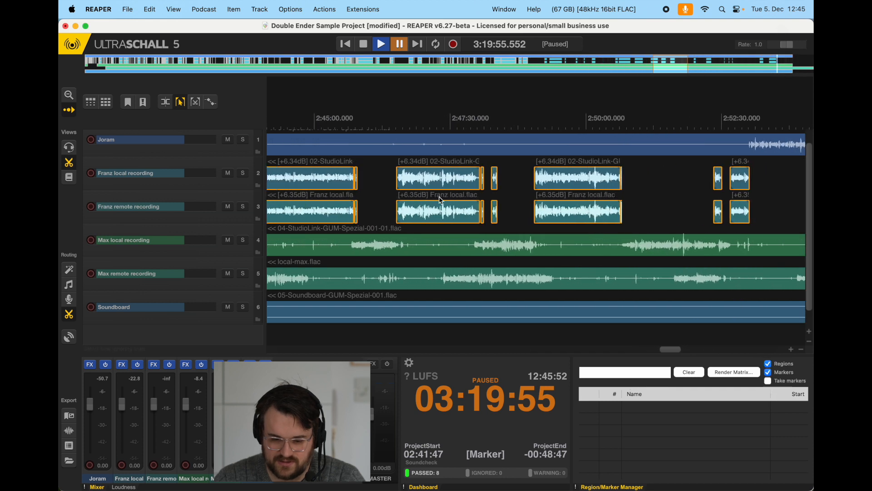
scroll(439, 196, "right", 10)
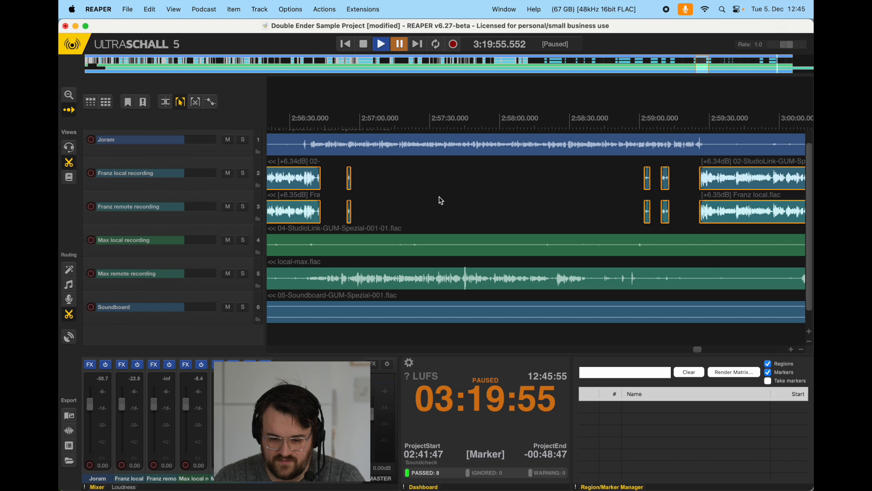
scroll(440, 200, "right", 8)
scroll(439, 200, "right", 15)
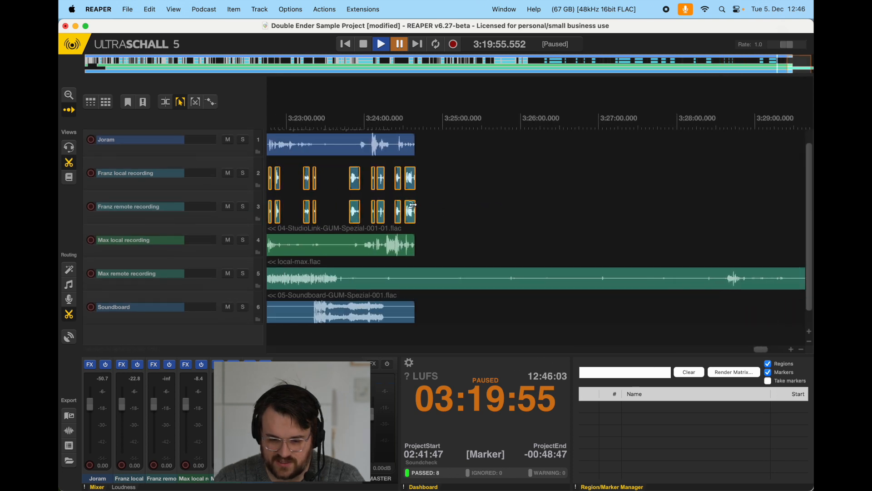
scroll(413, 205, "up", 6)
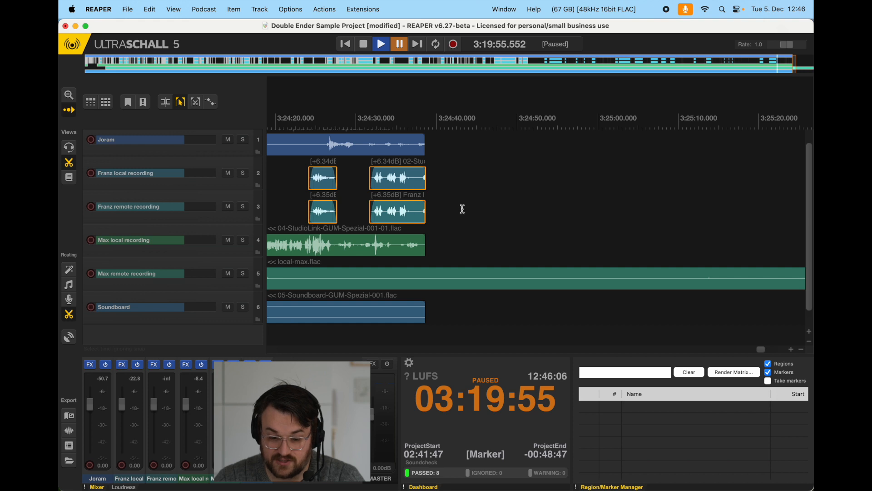
Recheck the aligned slices and waveforms on tracks 2 and 3 from about 3:19:00 back to 2:55:00 in close-up.
scroll(455, 200, "down", 6)
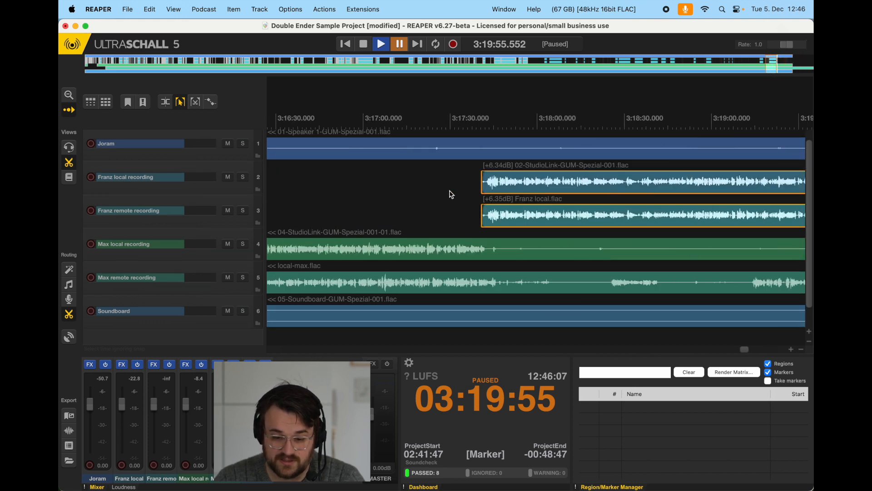
scroll(451, 195, "down", 5)
scroll(450, 194, "left", 8)
scroll(486, 198, "down", 2)
scroll(486, 198, "up", 2)
scroll(511, 197, "right", 6)
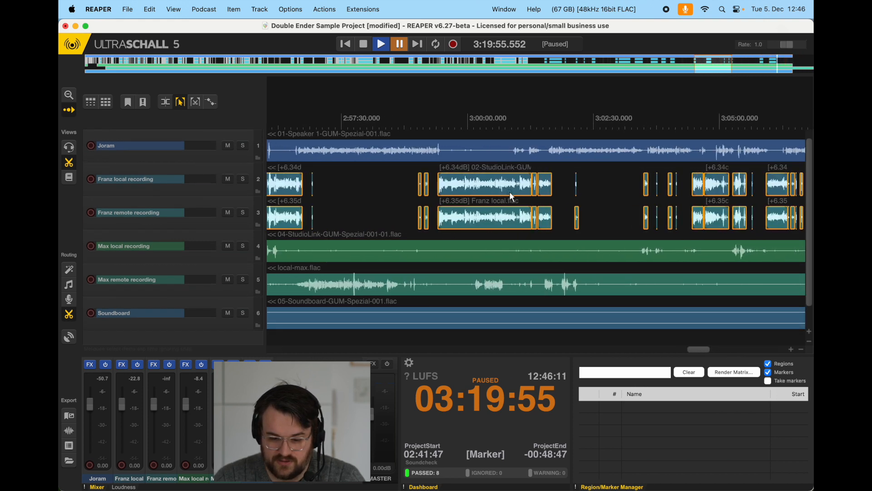
scroll(510, 194, "up", 10)
scroll(512, 196, "left", 5)
scroll(511, 196, "up", 3)
scroll(511, 195, "left", 10)
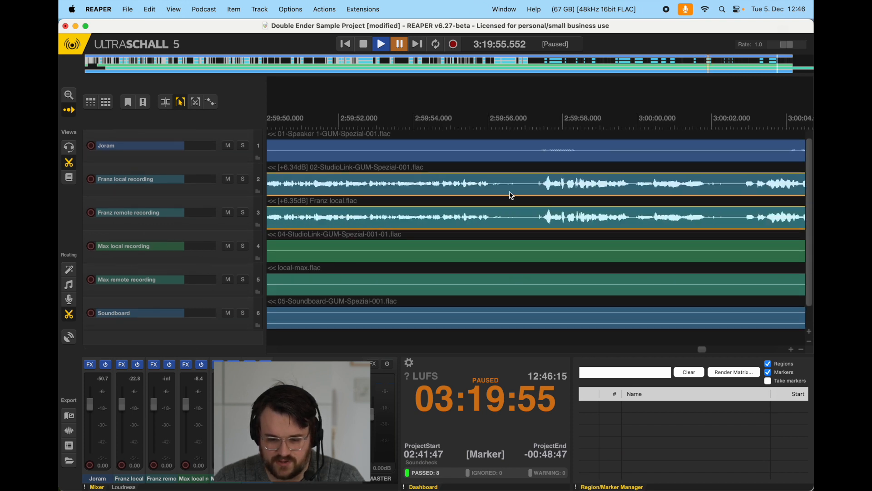
scroll(511, 195, "left", 8)
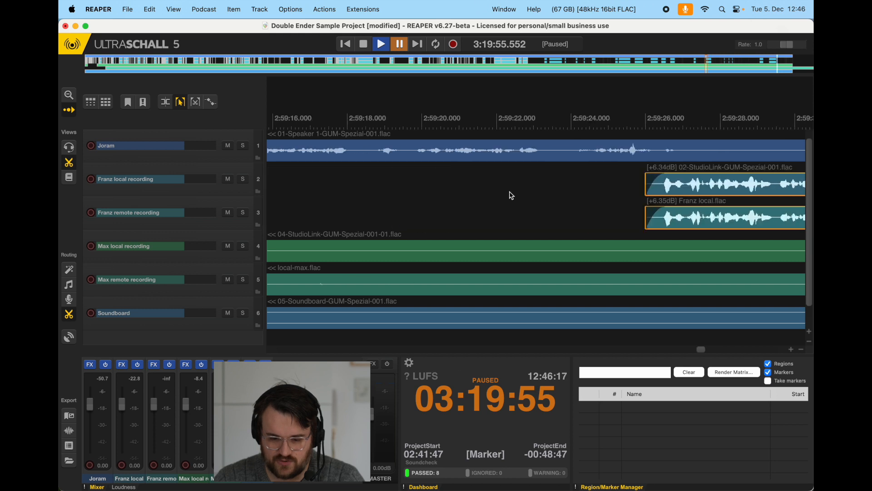
left_click(511, 195)
scroll(512, 195, "down", 4)
scroll(512, 196, "down", 6)
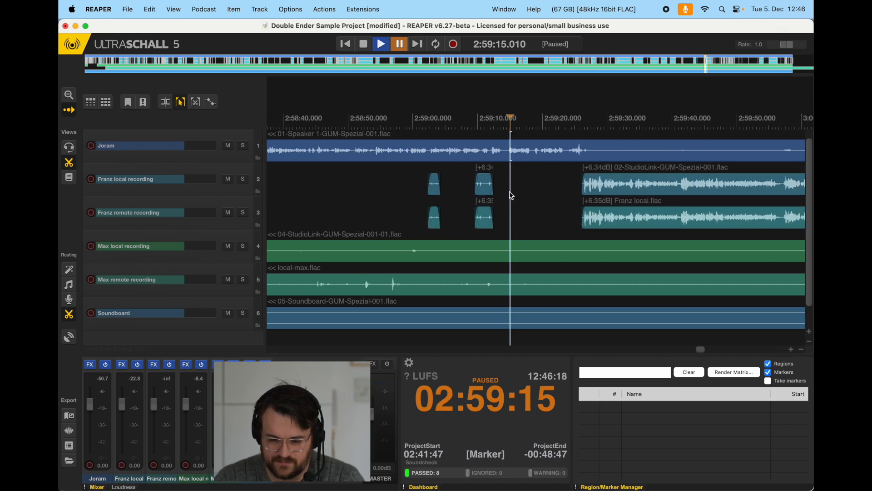
scroll(511, 195, "left", 3)
scroll(512, 195, "left", 10)
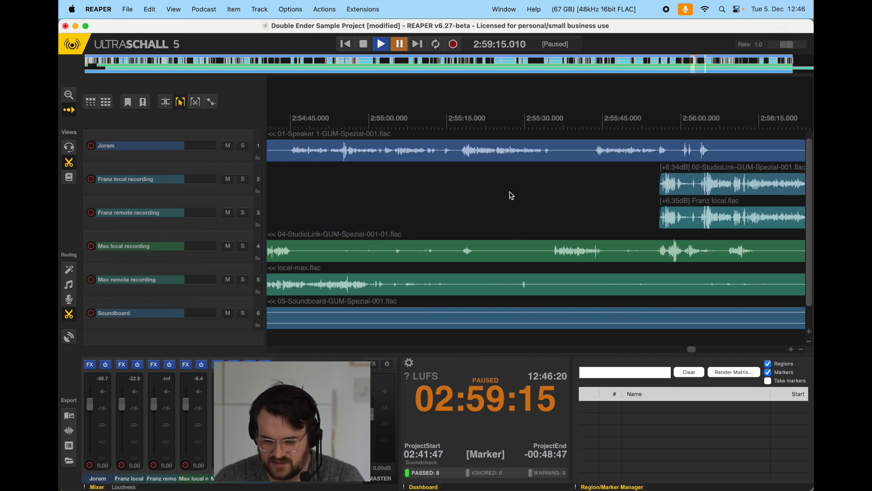
scroll(512, 195, "right", 4)
scroll(474, 197, "up", 2)
scroll(472, 192, "up", 5)
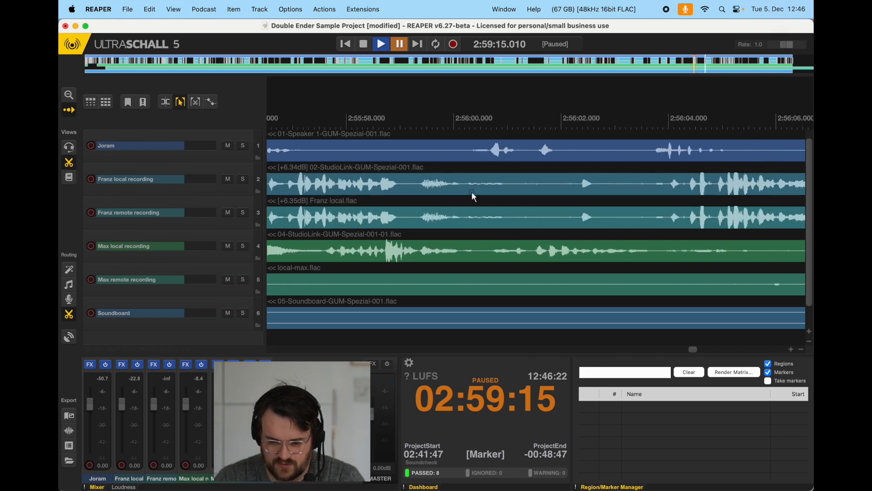
Compare the waveforms of the aligned slices on tracks 2 and 3 around 2:55:56 in extreme close-up.
scroll(473, 193, "left", 2)
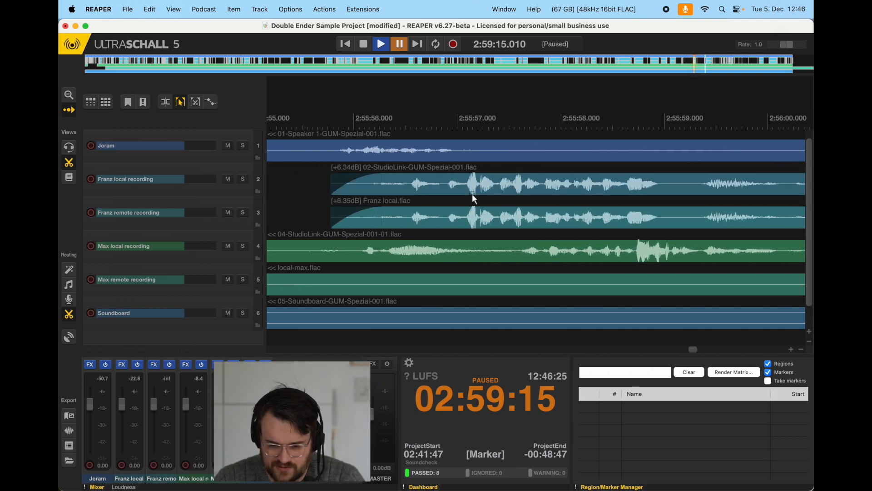
scroll(473, 194, "down", 3)
scroll(473, 194, "up", 5)
scroll(472, 194, "left", 3)
scroll(414, 186, "up", 1)
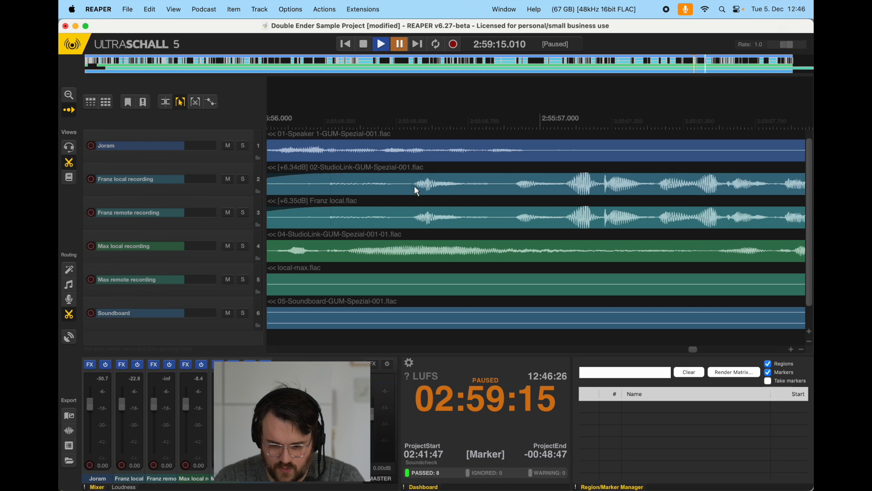
scroll(446, 196, "up", 2)
scroll(473, 194, "up", 12)
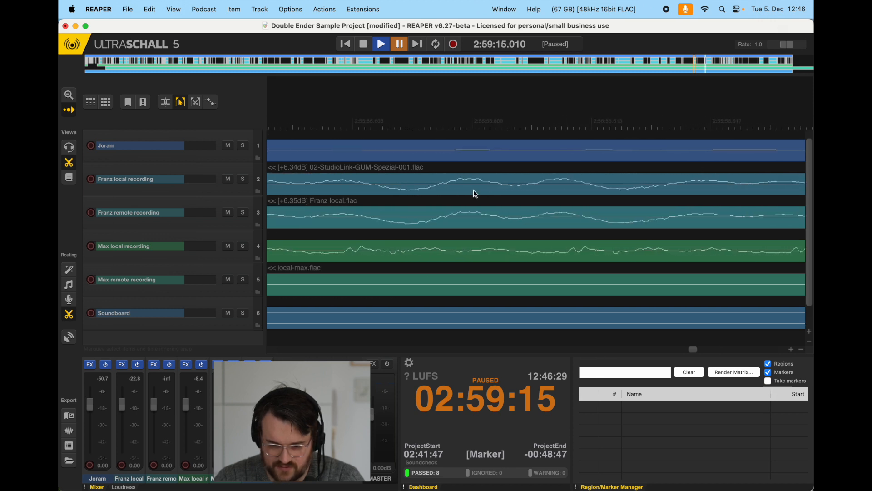
scroll(407, 225, "down", 8)
scroll(408, 229, "down", 10)
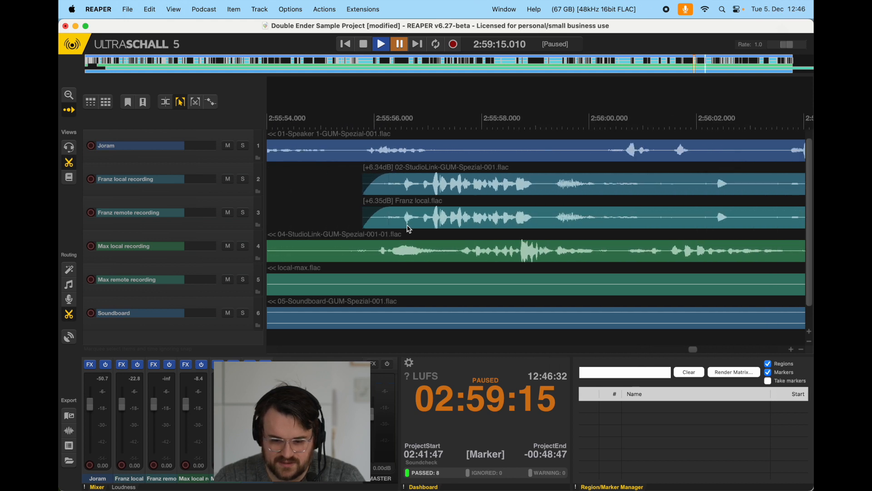
Check the slice pairs on tracks 2 and 3 for alignment errors from about 2:56:00 to 3:05:40.
scroll(409, 229, "down", 10)
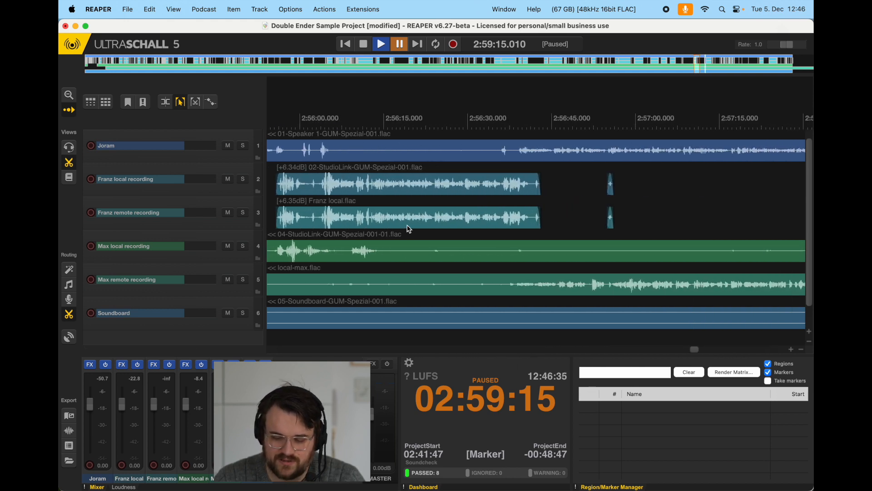
scroll(519, 173, "right", 10)
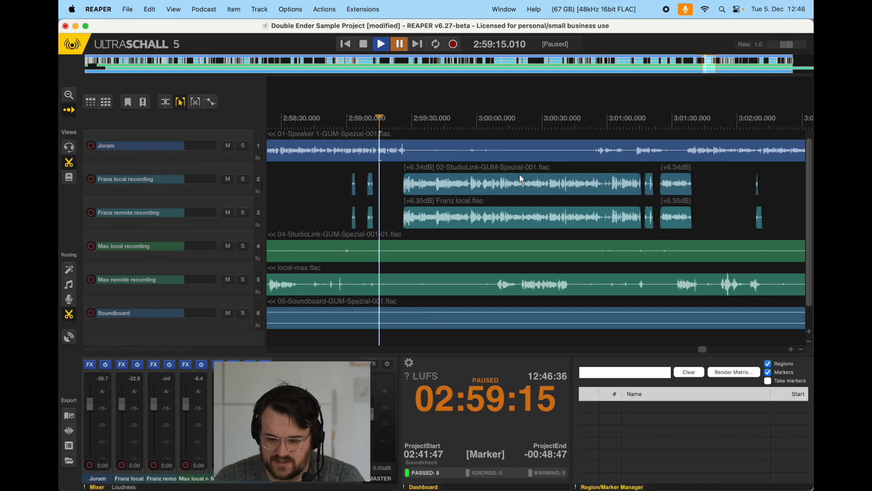
scroll(651, 185, "up", 10)
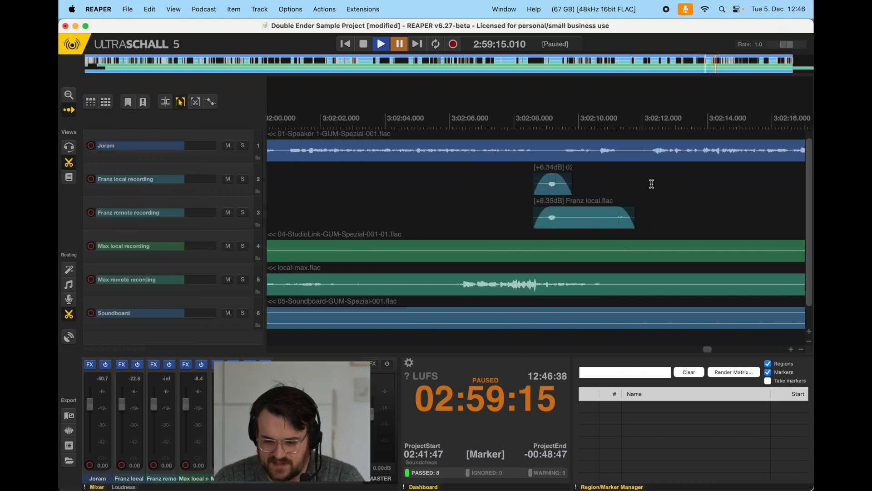
scroll(473, 227, "down", 3)
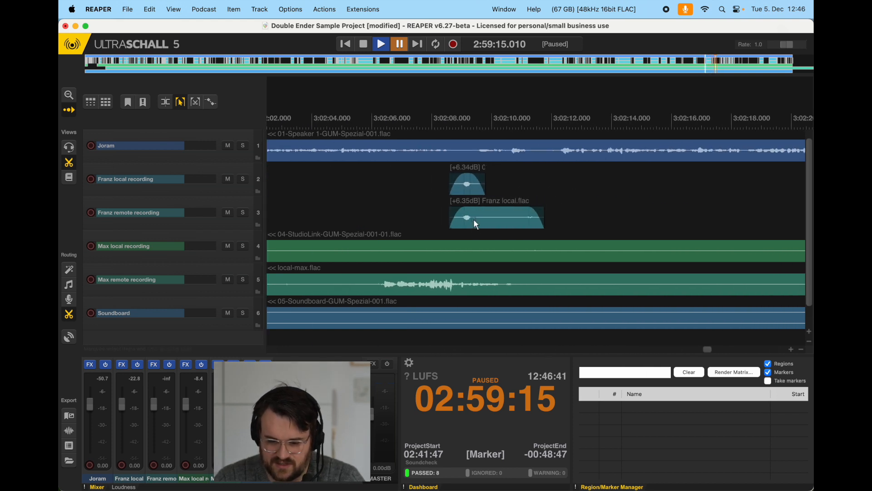
scroll(466, 201, "down", 3)
scroll(468, 200, "down", 4)
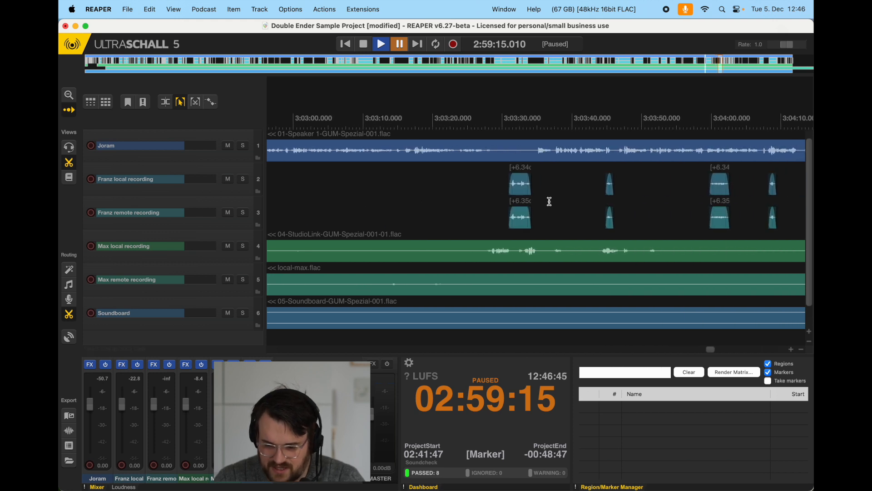
scroll(550, 202, "right", 10)
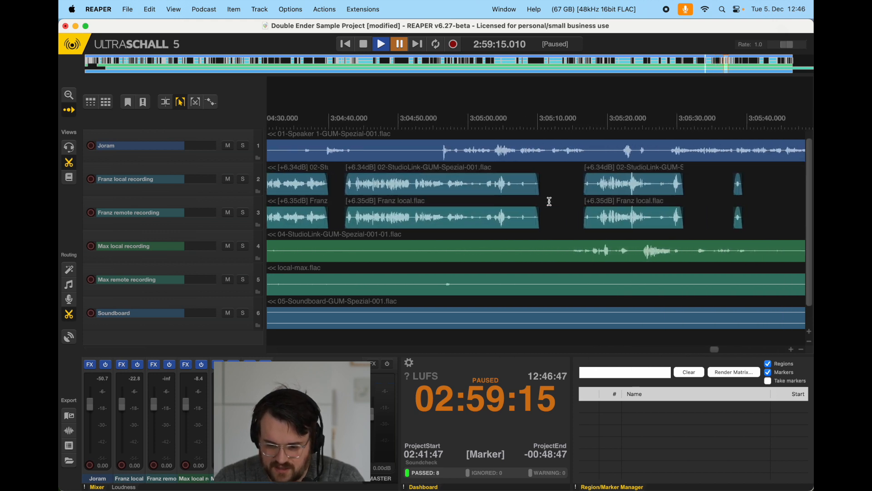
scroll(596, 198, "up", 15)
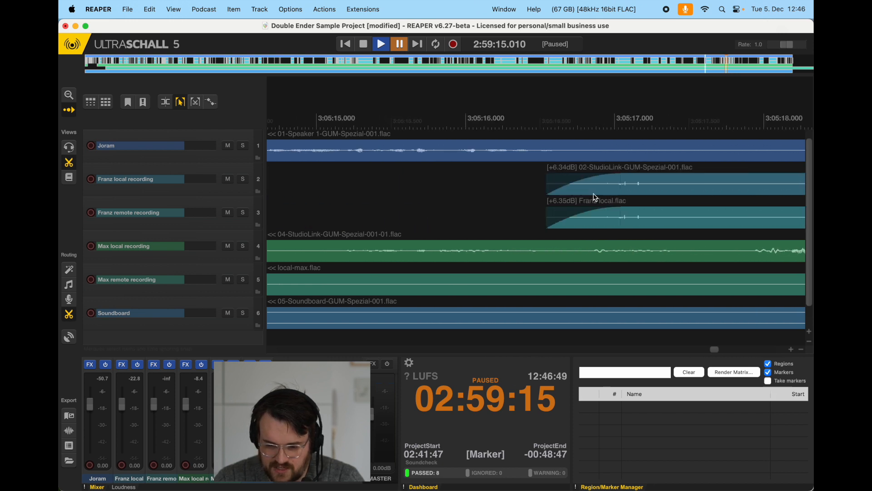
scroll(595, 198, "down", 12)
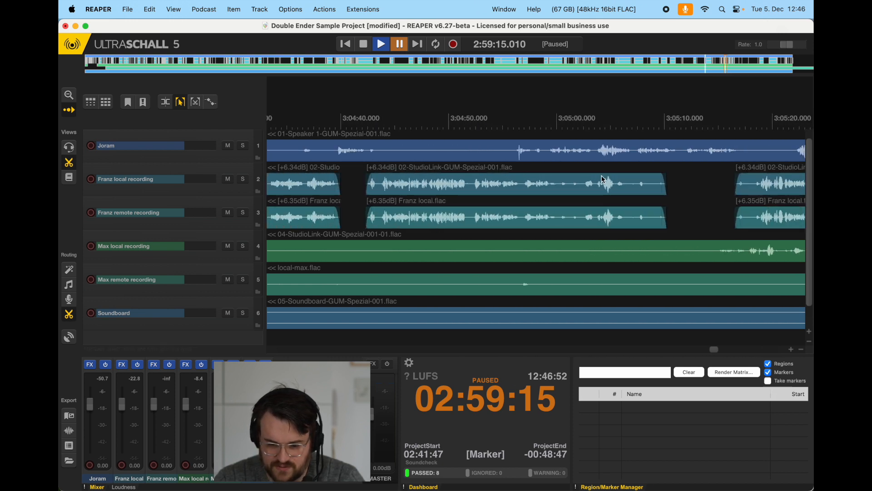
Select all slices on track 3 across the whole recording and glue them into one continuous item.
left_click(195, 2)
mouse_move(282, 302)
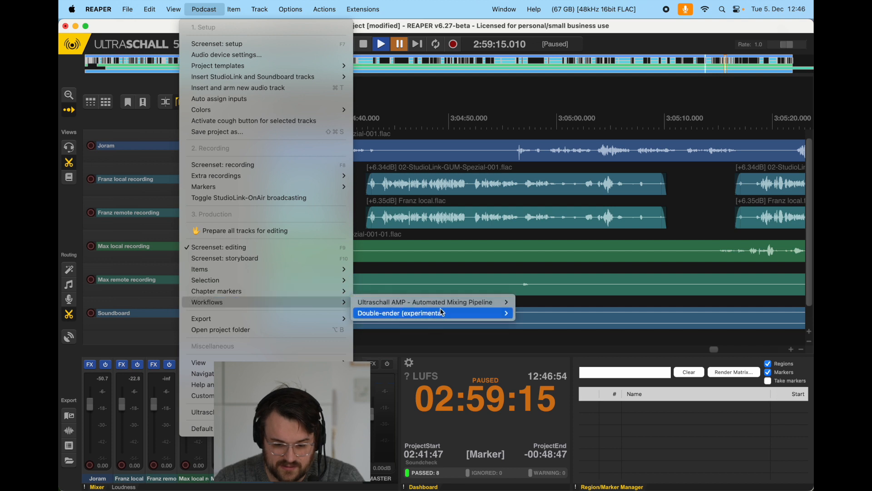
mouse_move(452, 317)
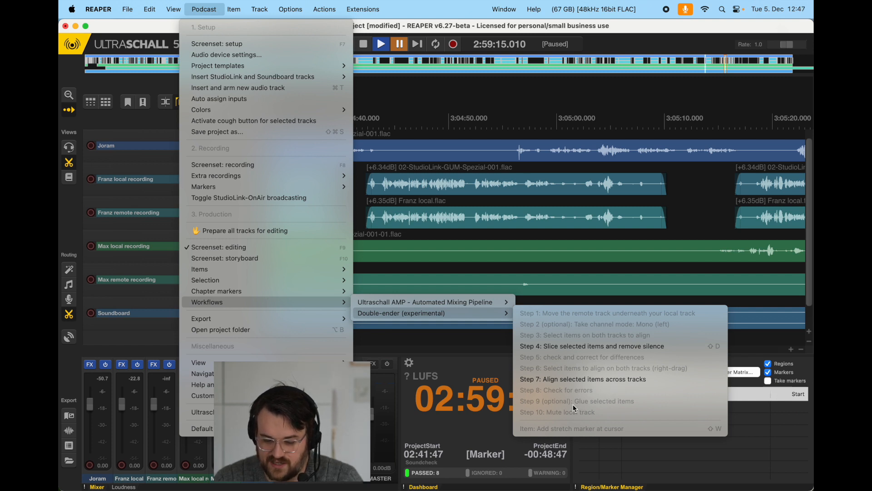
left_click(594, 252)
scroll(601, 218, "down", 10)
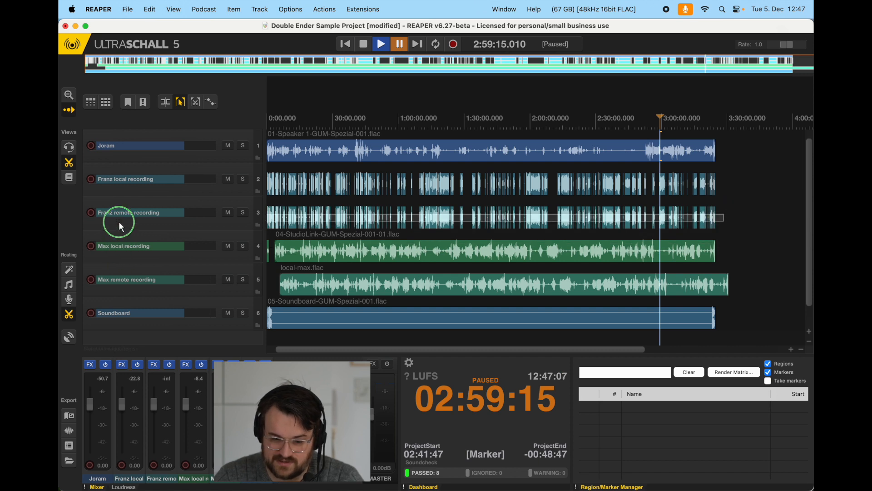
left_click(140, 212)
left_click(203, 9)
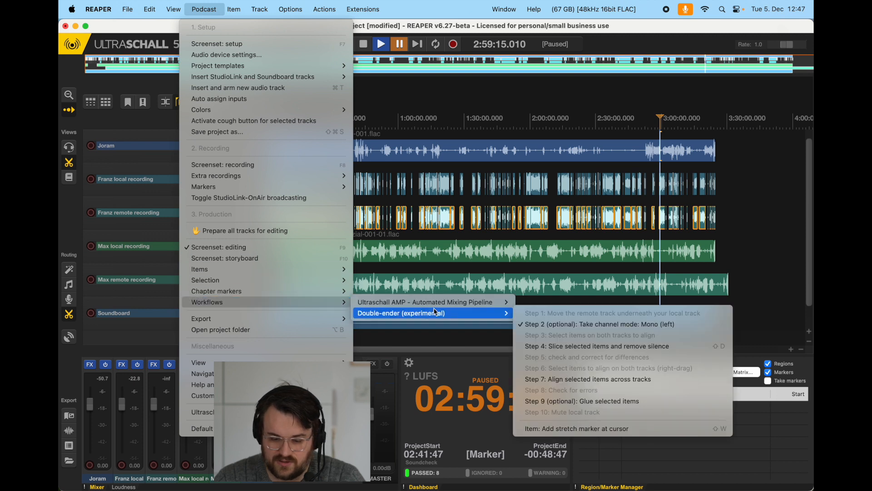
left_click(640, 402)
left_click(234, 9)
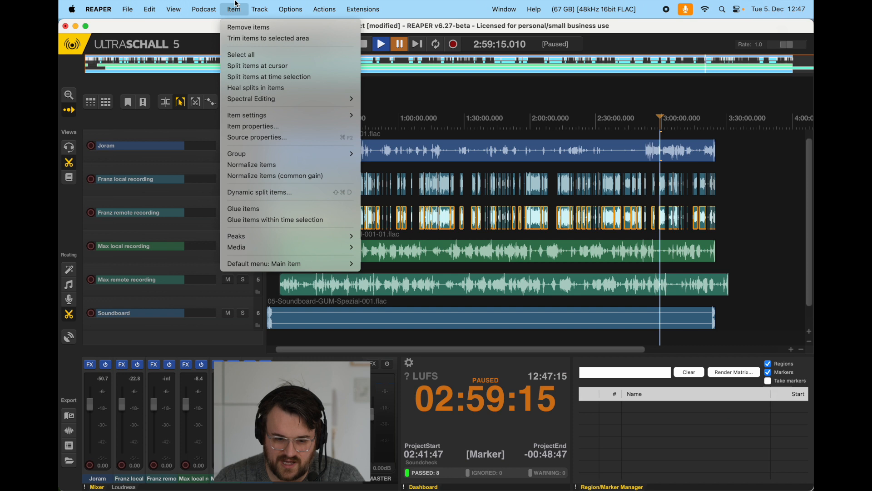
left_click(282, 214)
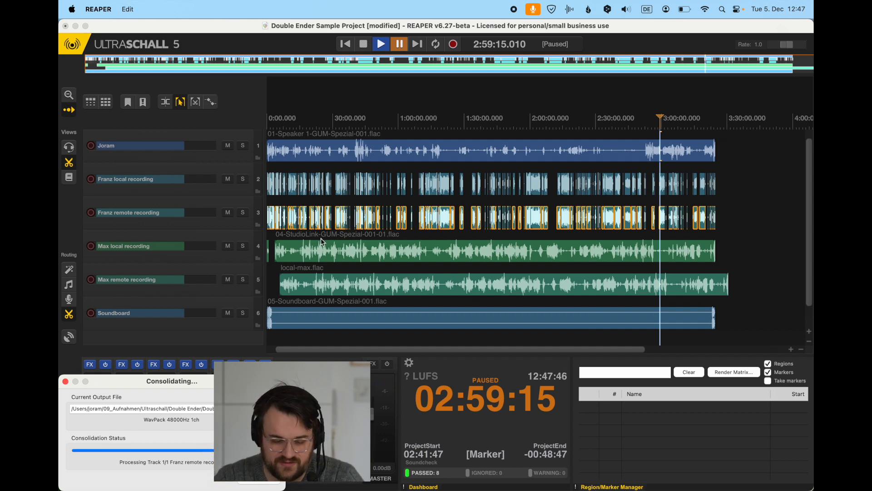
Compare the glued item on track 3 with the slices above it around 1:13:00 and mute track 2.
scroll(428, 228, "up", 3)
scroll(428, 227, "up", 8)
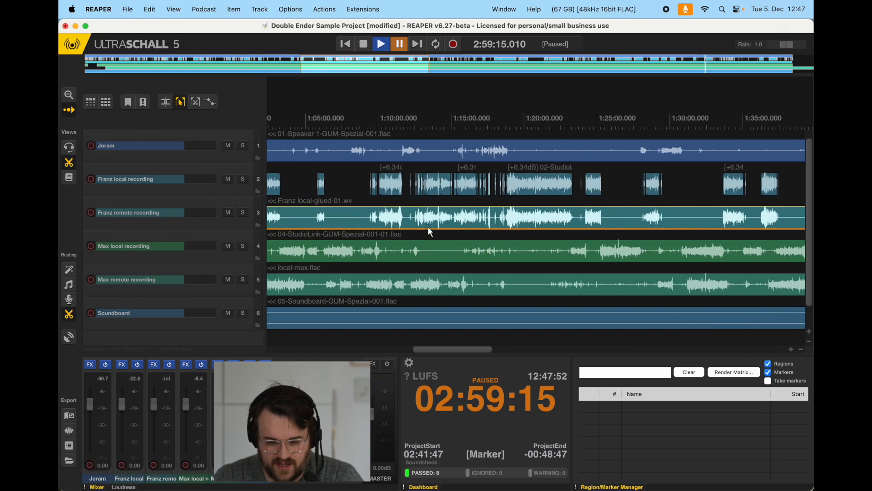
scroll(429, 225, "up", 4)
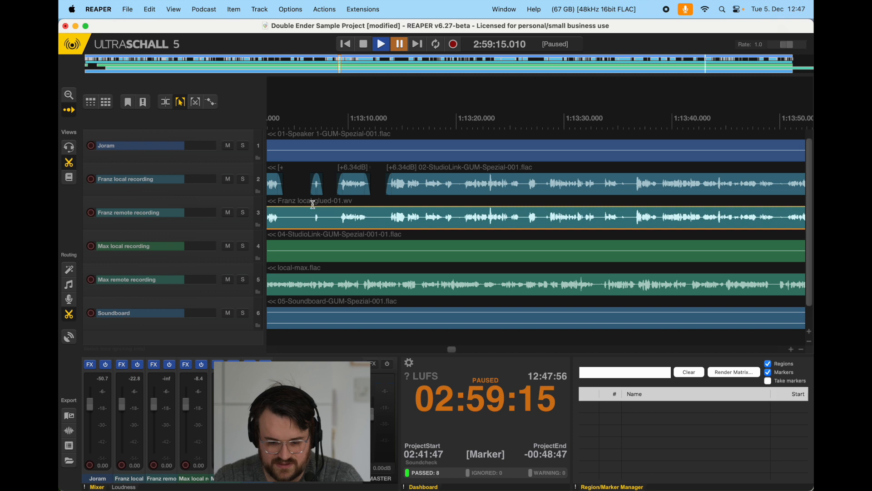
scroll(312, 203, "left", 7)
scroll(313, 204, "down", 3)
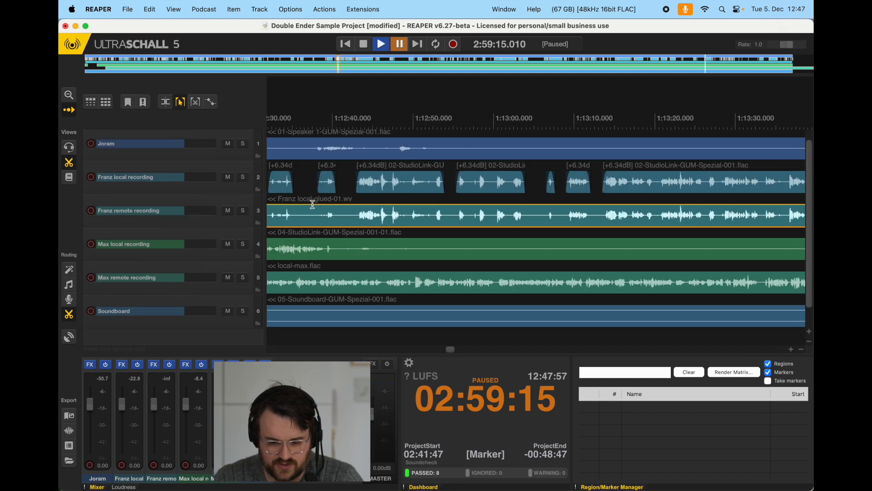
left_click(228, 176)
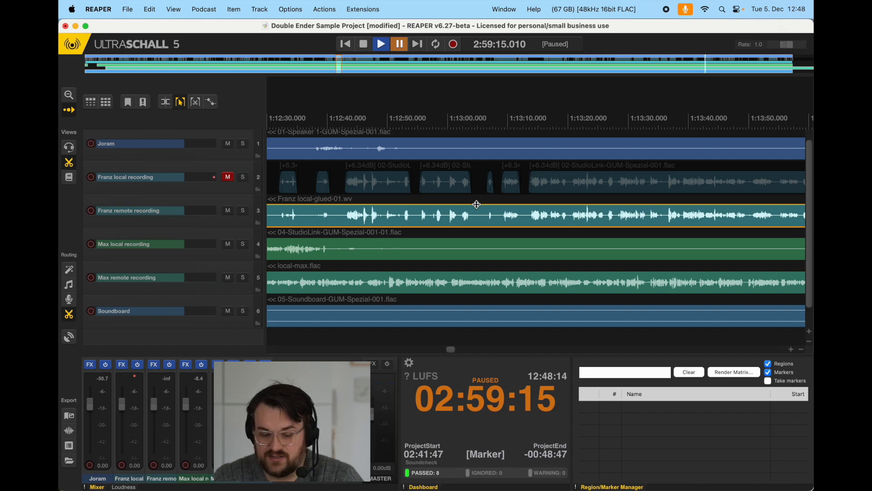
Review the glued item on track 3 against the muted slices on track 2 from about 1:10:00 onward and over the full recording.
scroll(477, 205, "down", 8)
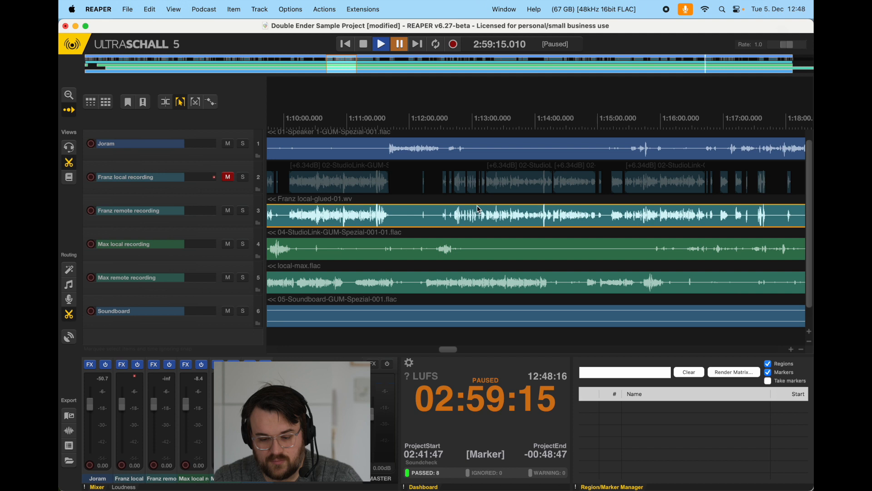
scroll(479, 209, "right", 1)
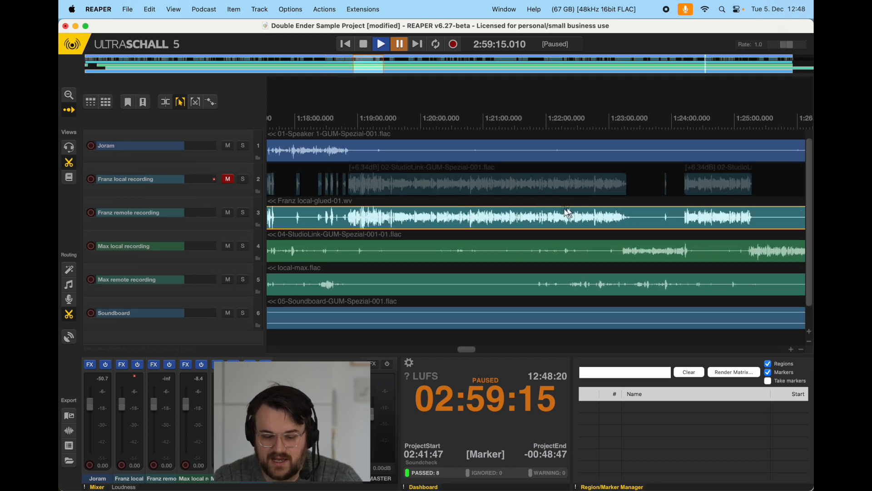
scroll(478, 204, "right", 10)
scroll(478, 204, "down", 10)
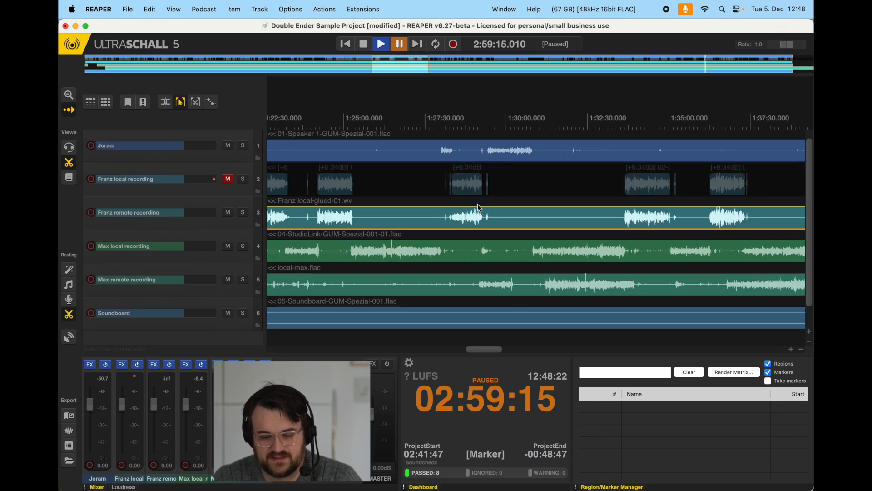
scroll(364, 197, "down", 8)
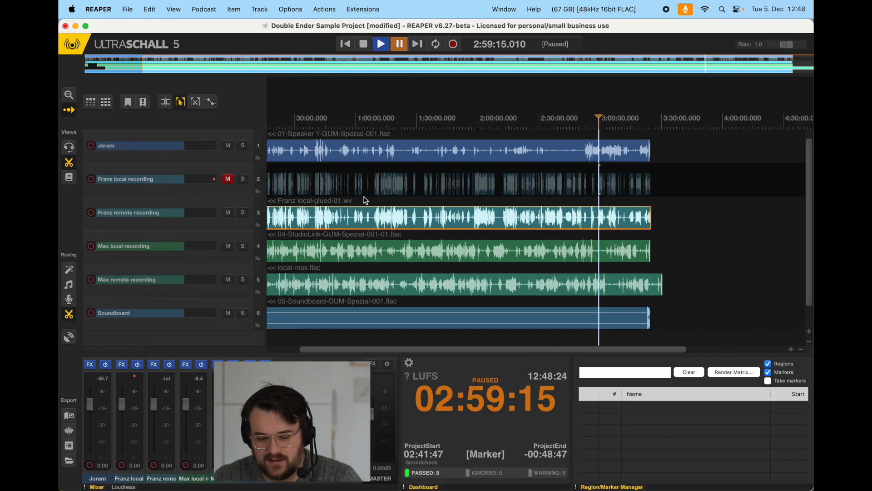
scroll(365, 200, "left", 3)
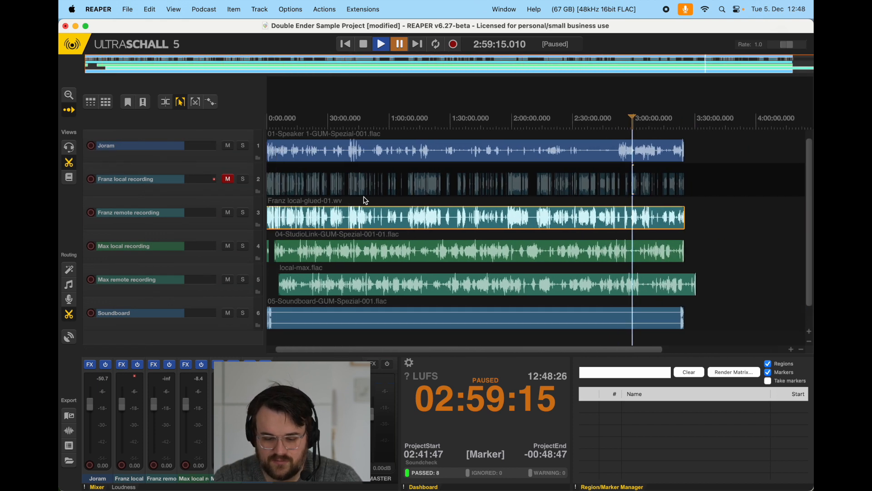